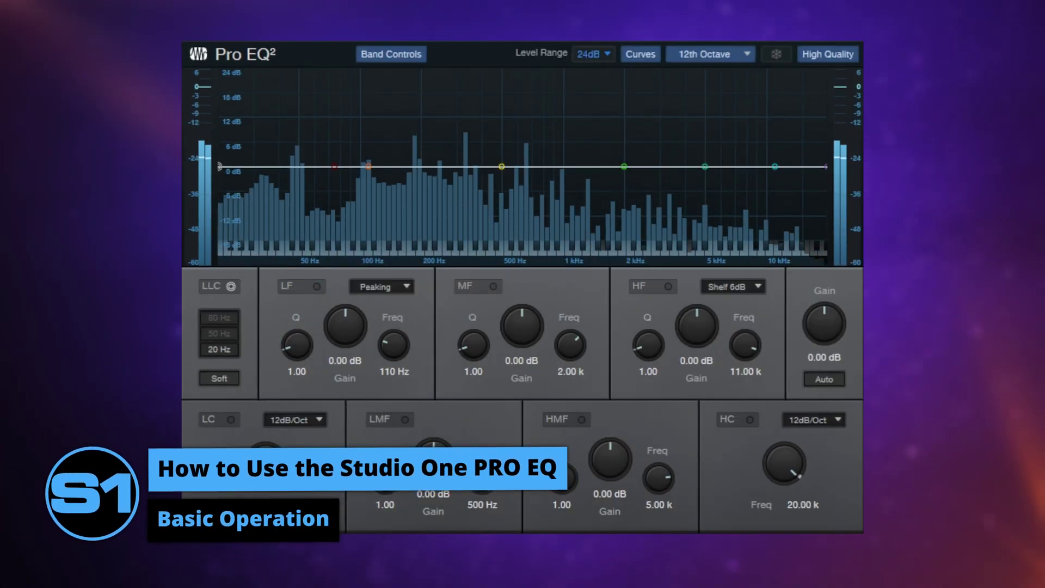
# Step: Enable the LF, MF, HF, LMF and HMF bands, leaving the curve flat at 0.00 dB
pyautogui.click(307, 286)
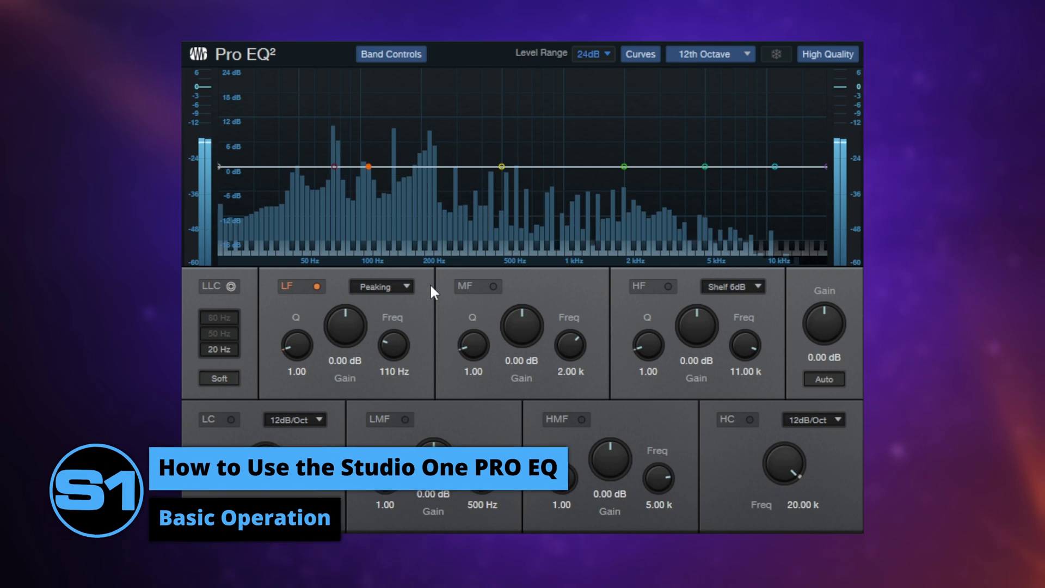
pyautogui.click(463, 285)
pyautogui.click(656, 287)
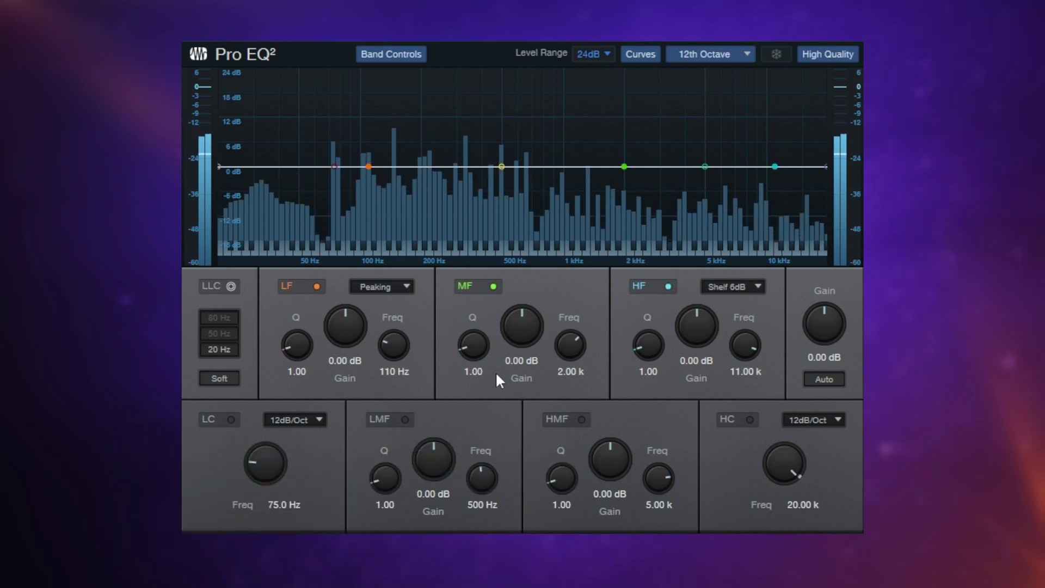
pyautogui.click(380, 420)
pyautogui.click(556, 419)
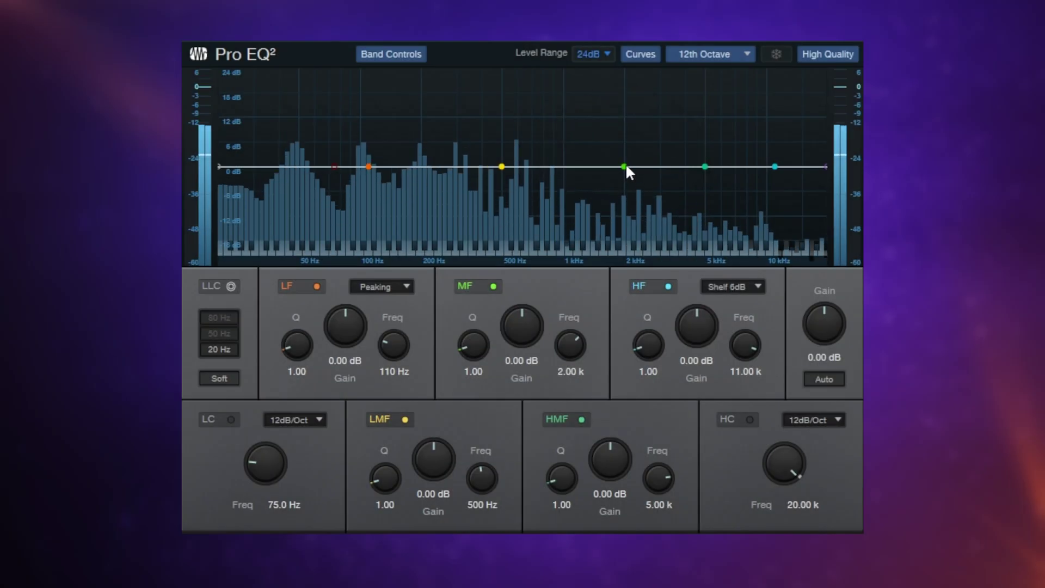
# Step: Shape the MF band into a 5.75 dB bell boost centred around 1.74 kHz
pyautogui.moveTo(626, 167); pyautogui.dragTo(625, 194)
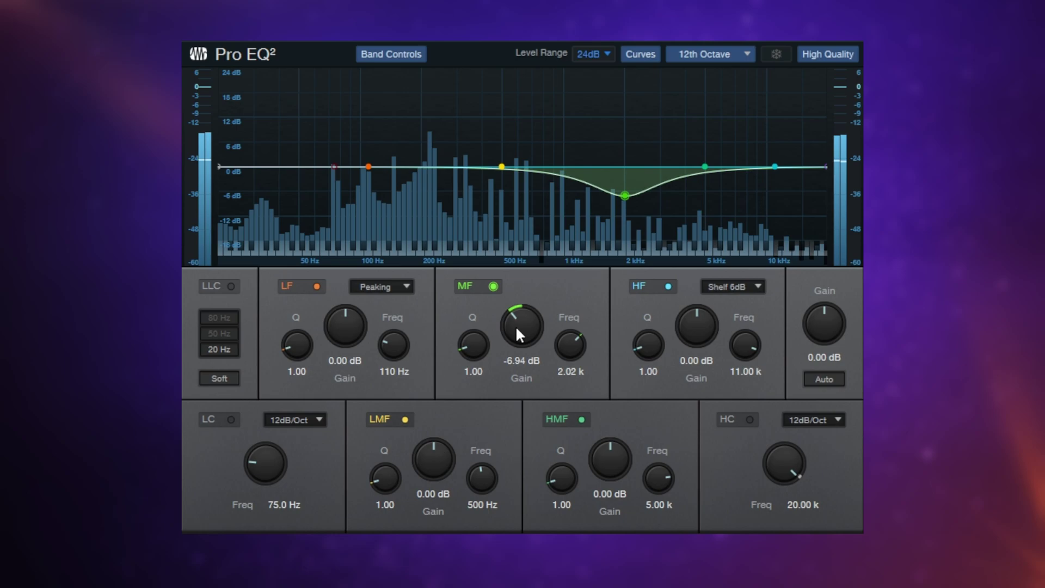
pyautogui.moveTo(515, 325); pyautogui.dragTo(521, 283)
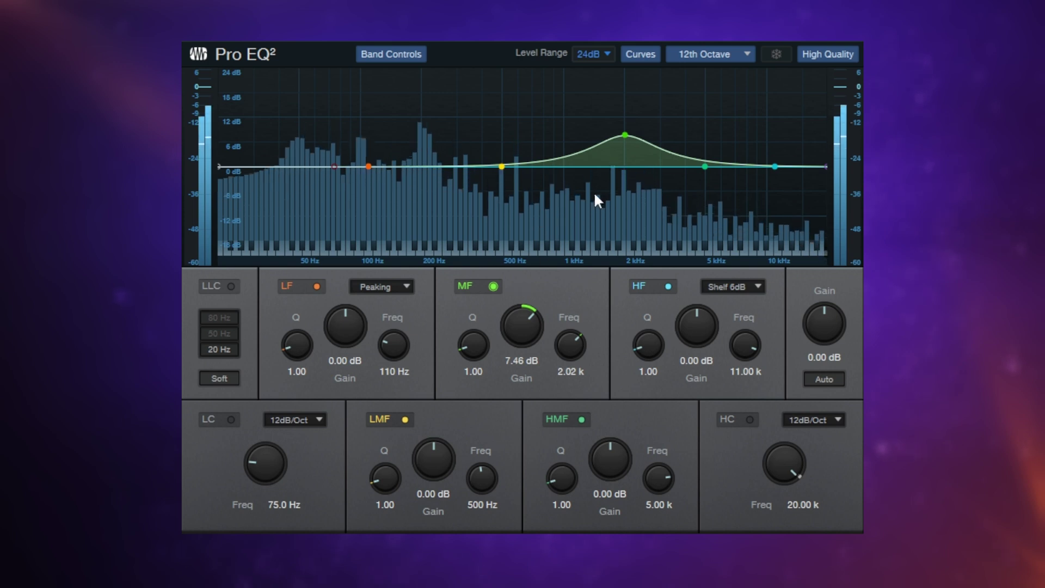
pyautogui.moveTo(625, 133); pyautogui.dragTo(594, 143)
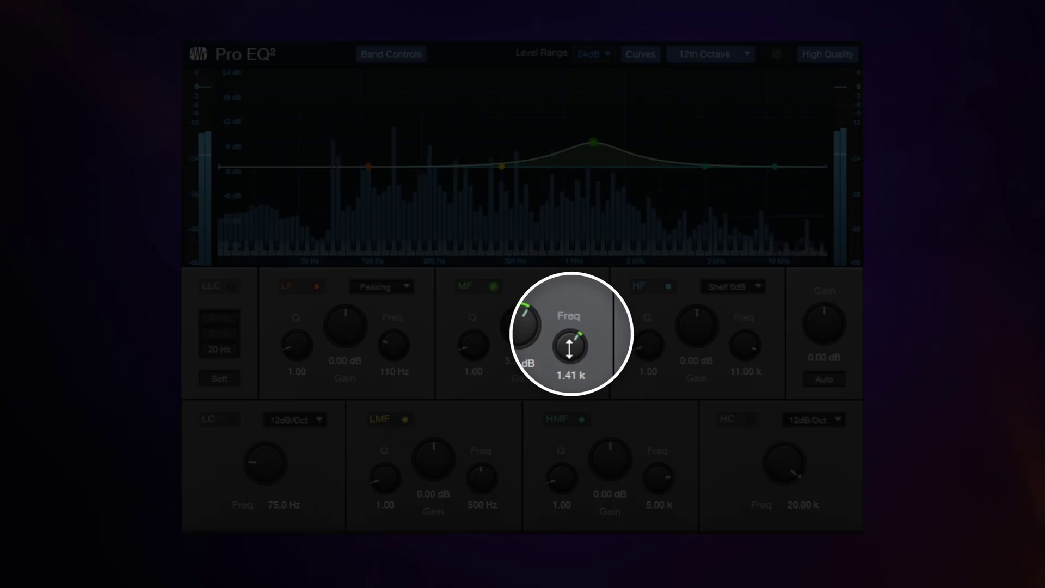
pyautogui.moveTo(569, 347); pyautogui.dragTo(578, 350)
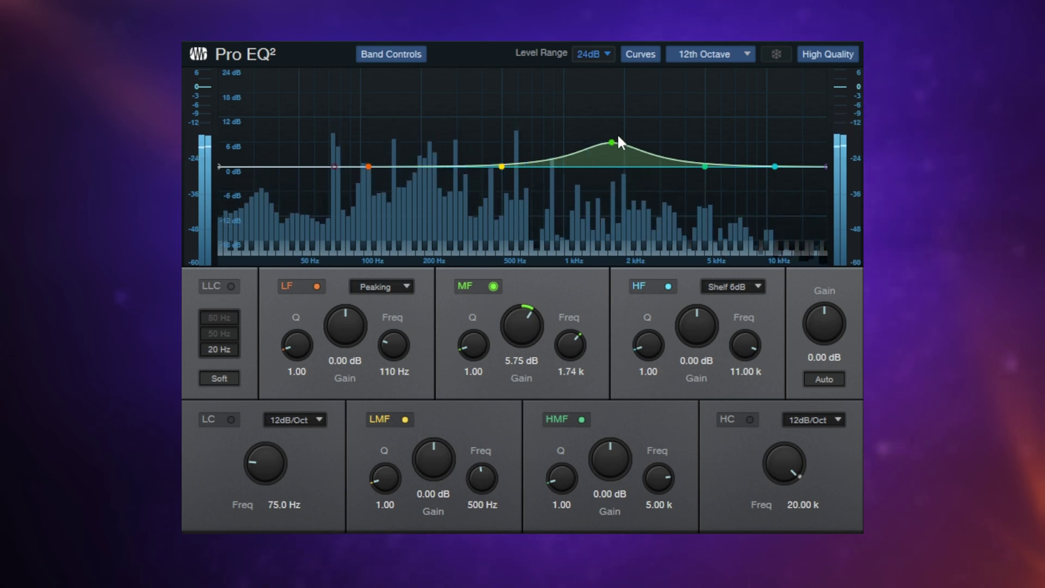
# Step: Try narrower and wider MF widths, then settle the bell's Q at 1.23
pyautogui.scroll(-3, 612, 143)
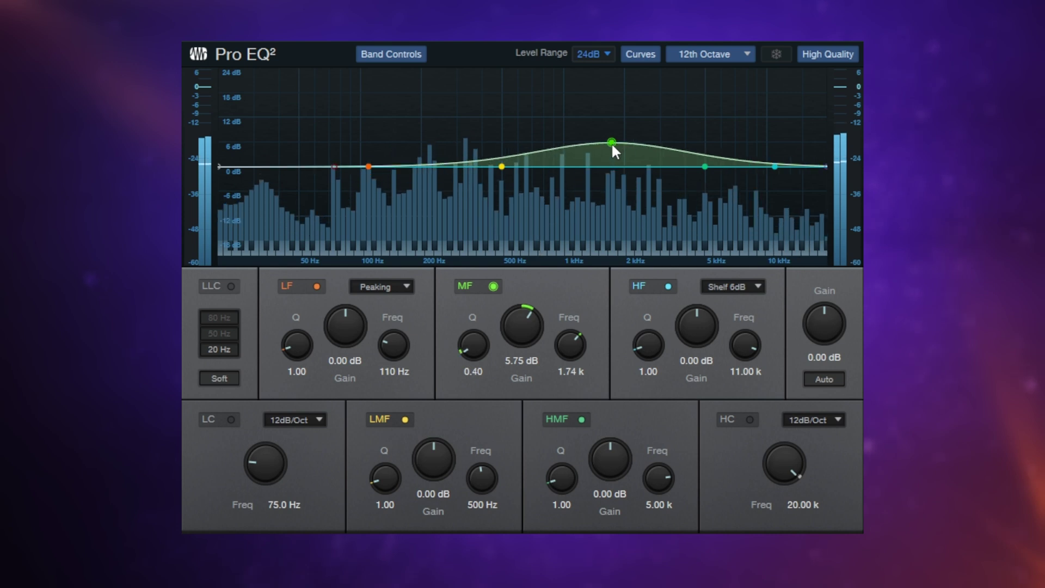
pyautogui.scroll(6, 612, 142)
pyautogui.scroll(3, 612, 142)
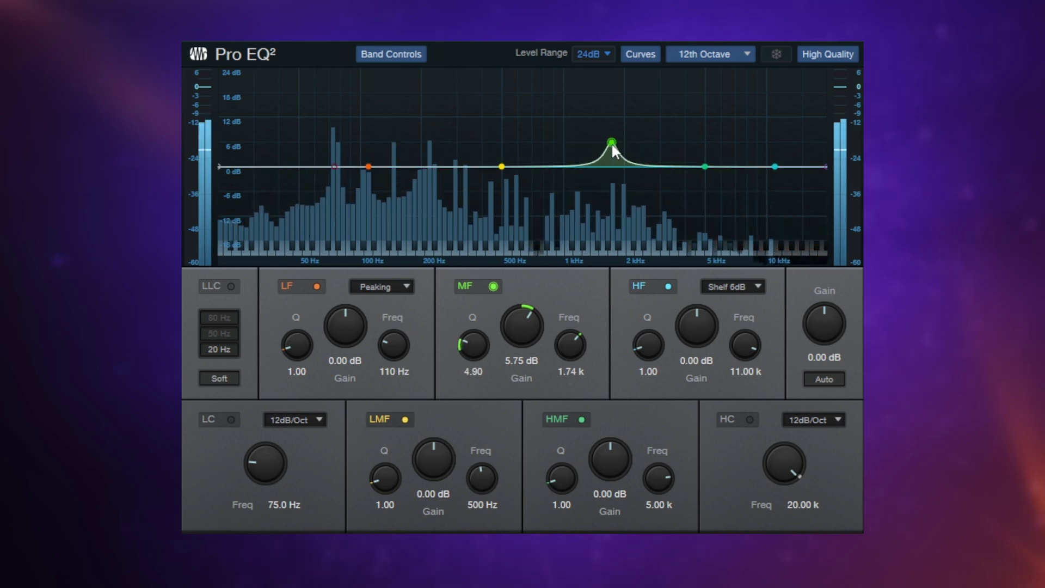
pyautogui.scroll(2, 473, 344)
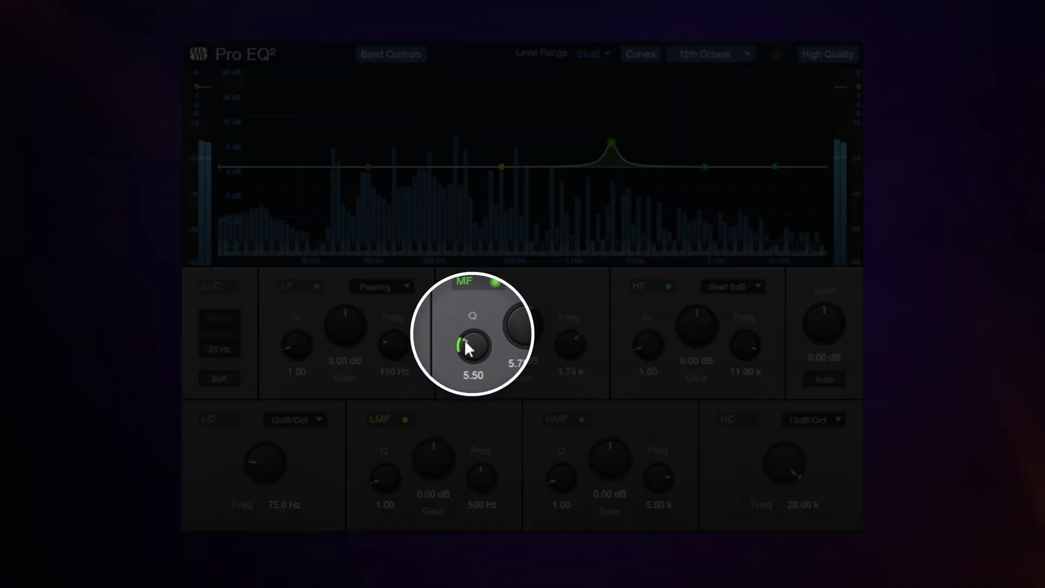
pyautogui.scroll(-2, 473, 348)
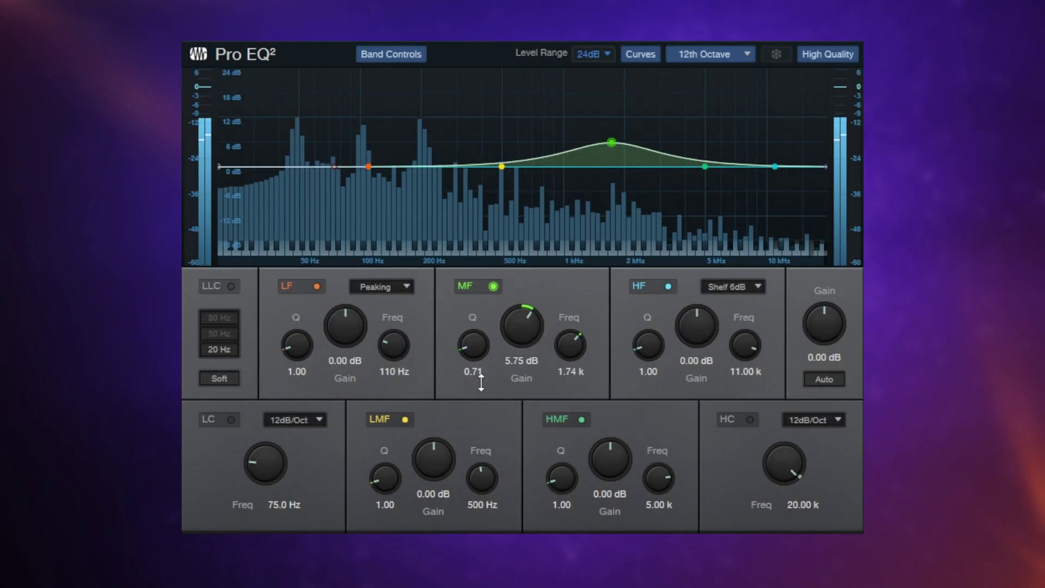
pyautogui.scroll(4, 480, 347)
pyautogui.moveTo(480, 347); pyautogui.dragTo(493, 395)
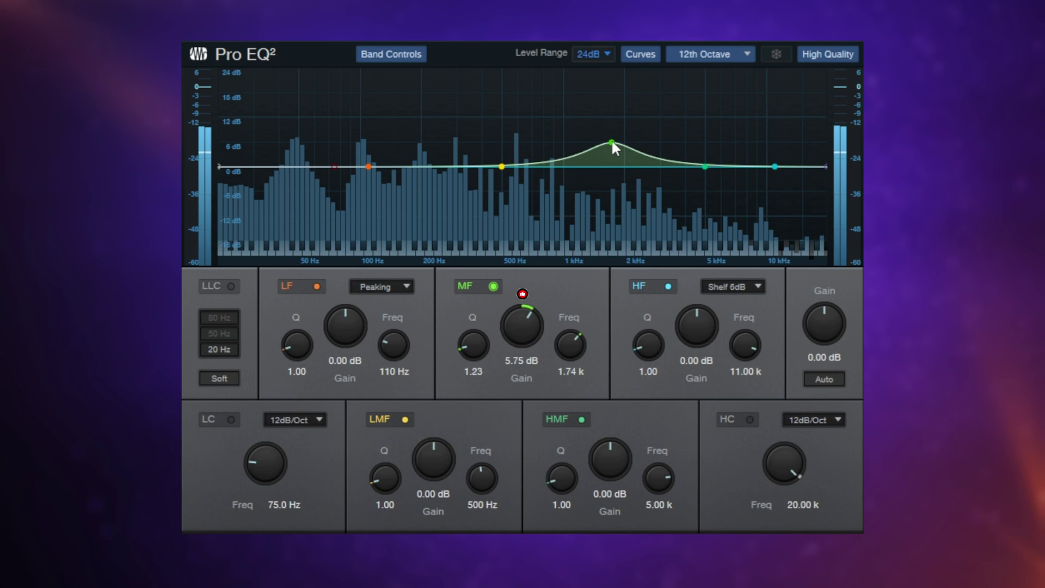
# Step: Cut MF to -6.55 dB, boost LMF 5.95 dB at 534 Hz and LF 8.33 dB at 106 Hz
pyautogui.moveTo(613, 142); pyautogui.dragTo(612, 194)
pyautogui.moveTo(502, 167); pyautogui.dragTo(508, 140)
pyautogui.moveTo(368, 169); pyautogui.dragTo(373, 185)
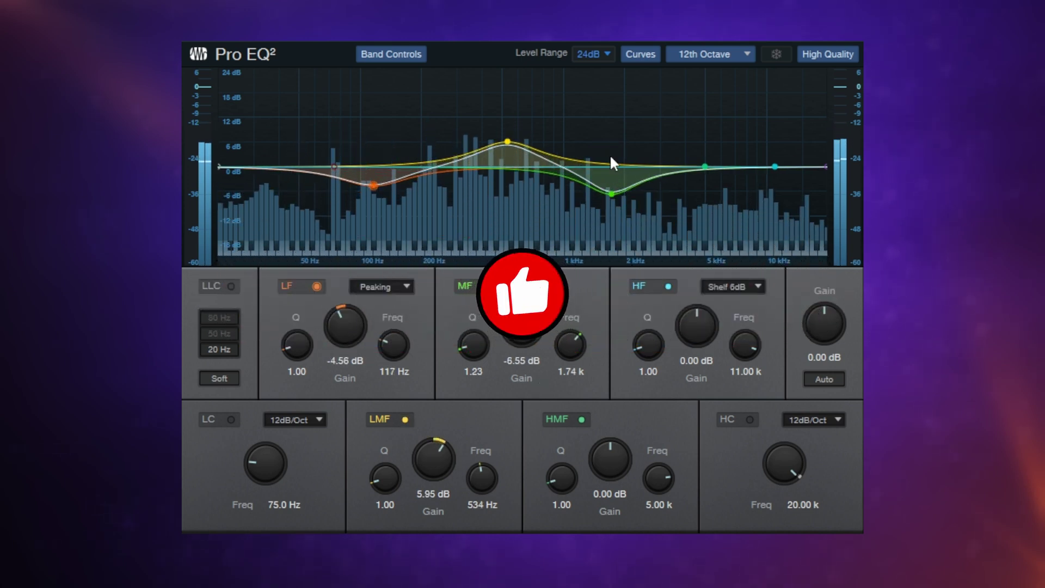
pyautogui.moveTo(707, 166)
pyautogui.mouseDown()
pyautogui.moveTo(698, 152)
pyautogui.moveTo(699, 162)
pyautogui.mouseUp()
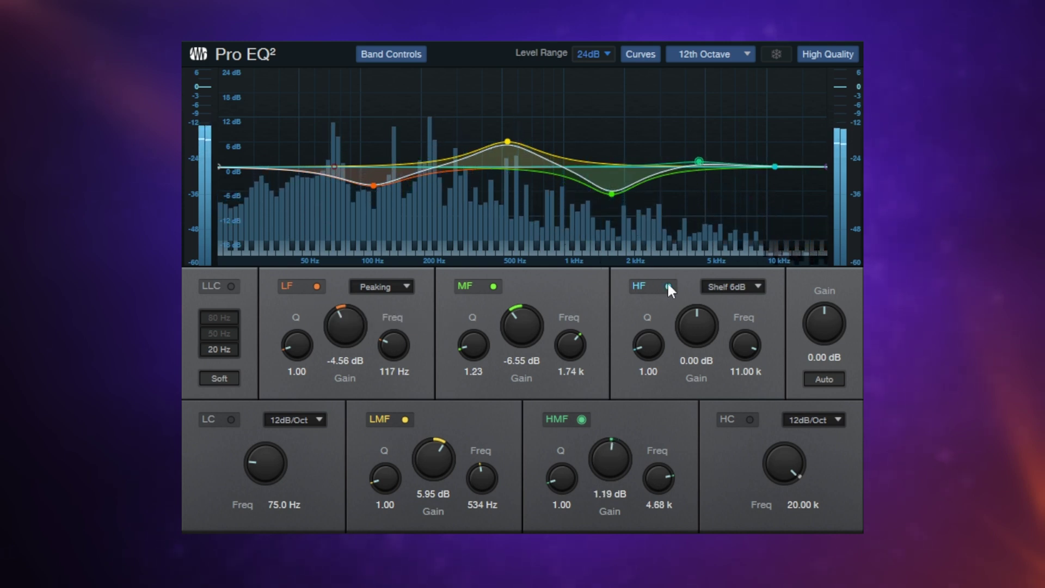
pyautogui.moveTo(374, 186); pyautogui.dragTo(365, 129)
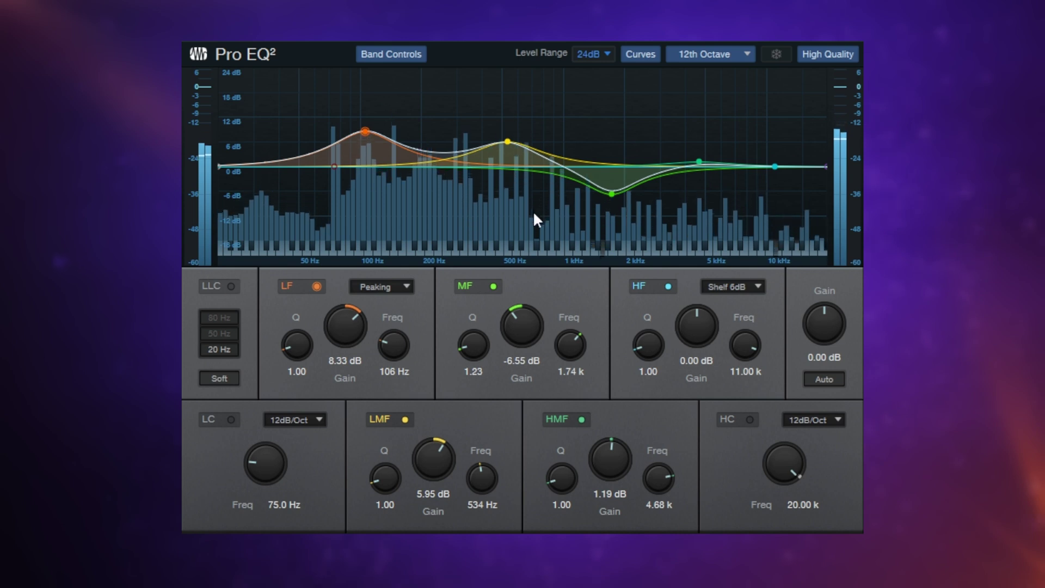
# Step: Make the LF band a Shelf 6dB low shelf and adjust its boost
pyautogui.click(406, 287)
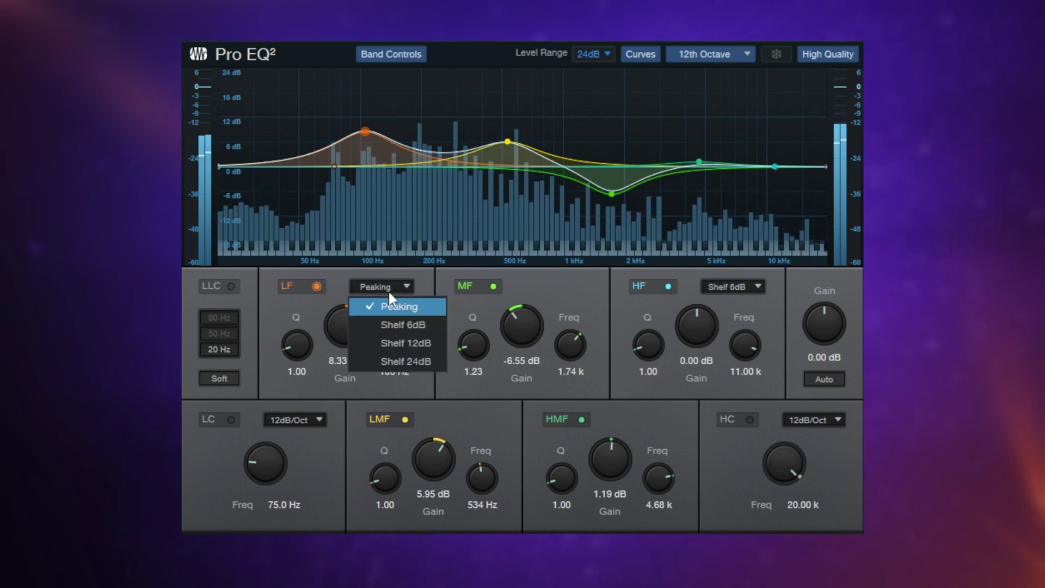
pyautogui.click(392, 323)
pyautogui.moveTo(368, 127)
pyautogui.mouseDown()
pyautogui.moveTo(367, 138)
pyautogui.moveTo(369, 123)
pyautogui.mouseUp()
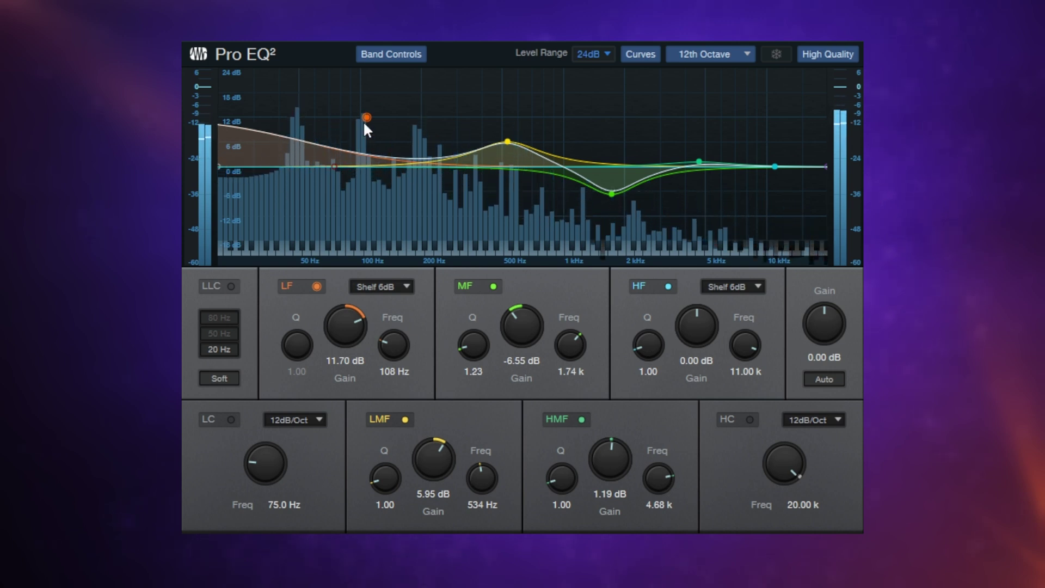
pyautogui.moveTo(365, 120)
pyautogui.mouseDown()
pyautogui.moveTo(369, 205)
pyautogui.moveTo(374, 119)
pyautogui.mouseUp()
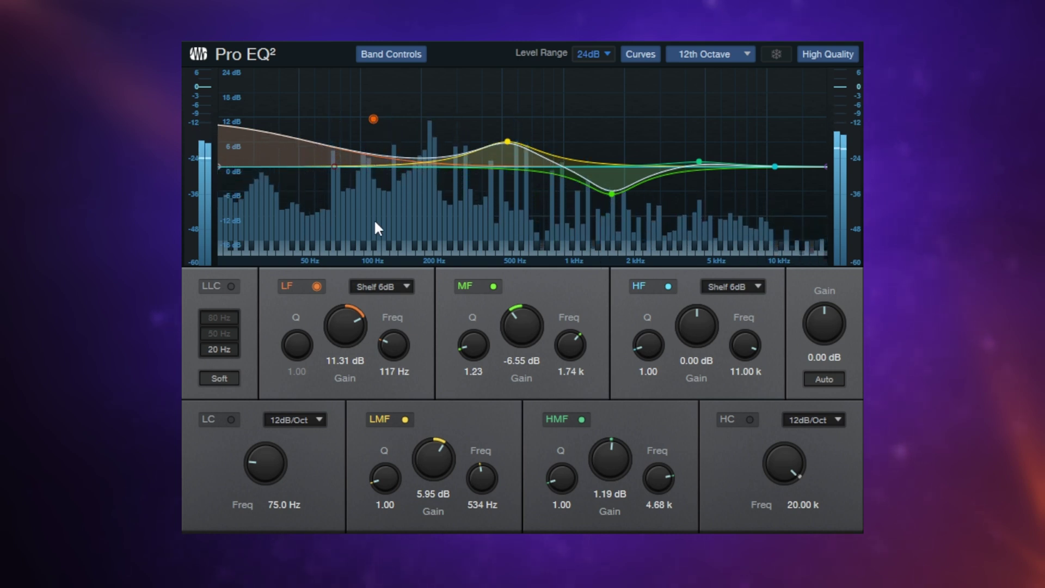
# Step: Steepen the LF shelf through 12 dB to Shelf 24dB, boosting 11.31 dB at 117 Hz
pyautogui.click(404, 287)
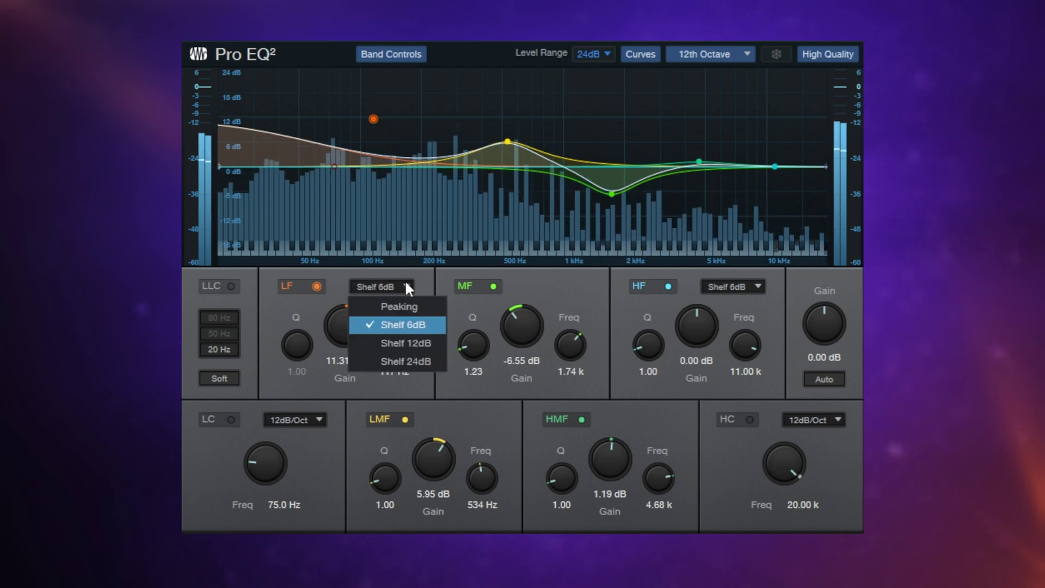
pyautogui.click(400, 343)
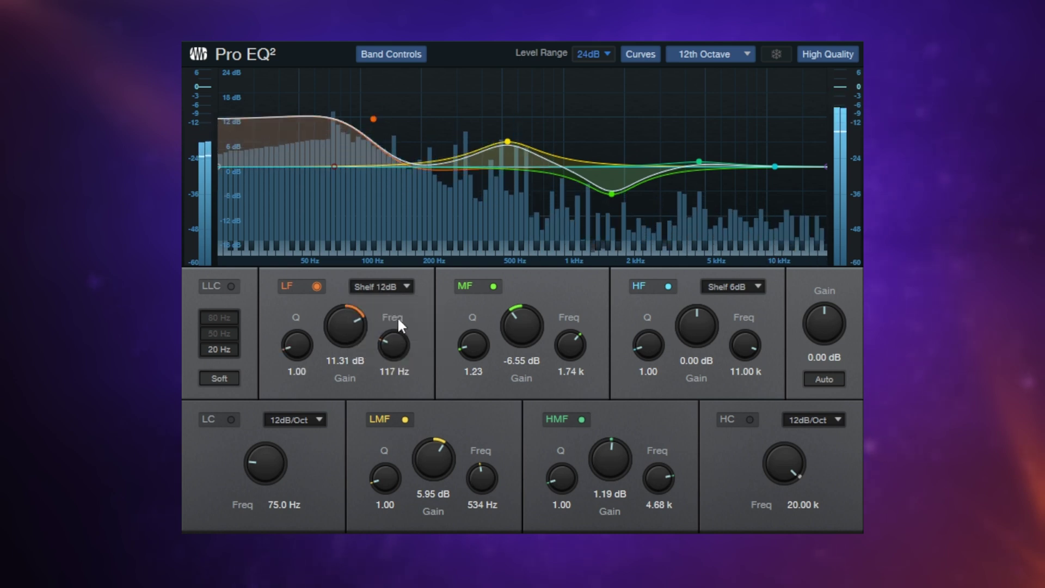
pyautogui.click(388, 286)
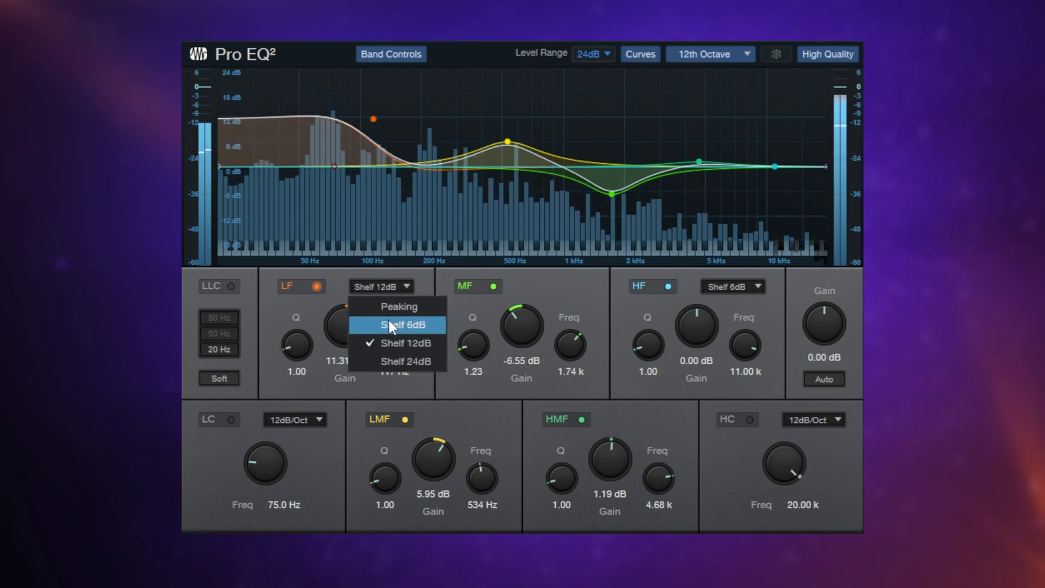
pyautogui.click(388, 360)
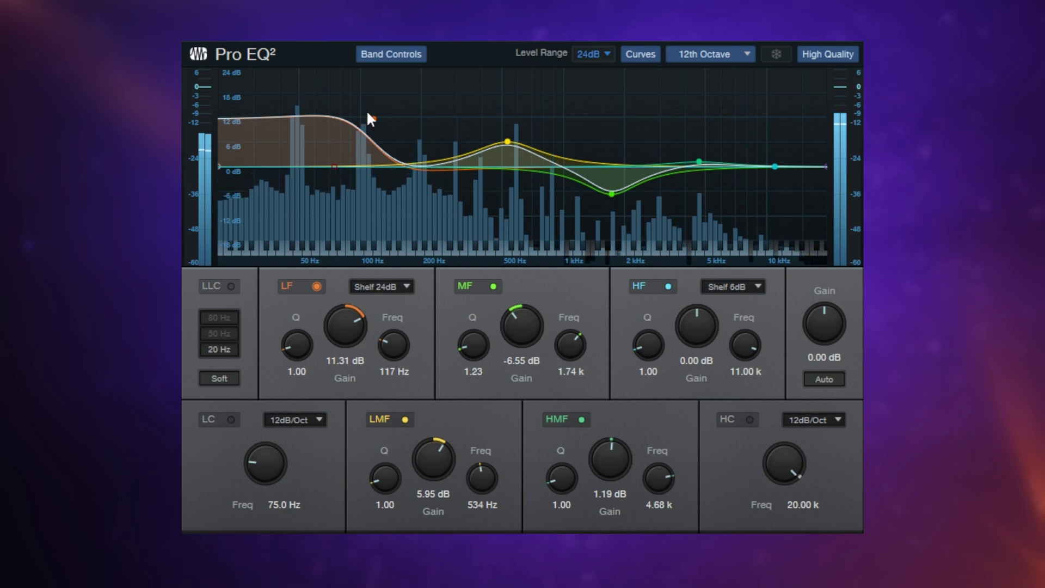
# Step: Lower the LF shelf, raise the HF band near 3.15 kHz, and try it as a peaking bell
pyautogui.moveTo(373, 120); pyautogui.dragTo(375, 148)
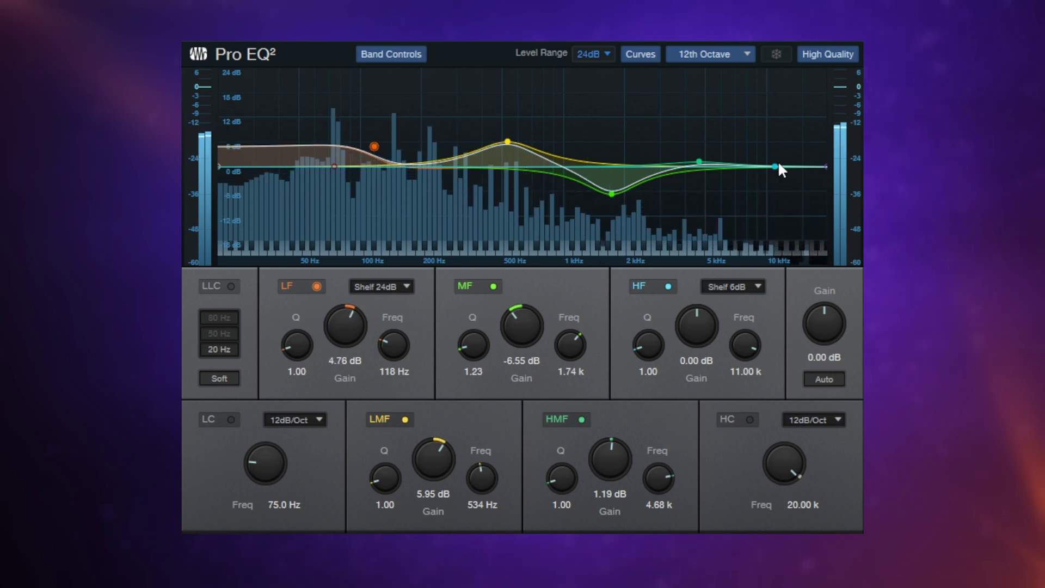
pyautogui.moveTo(776, 166); pyautogui.dragTo(755, 126)
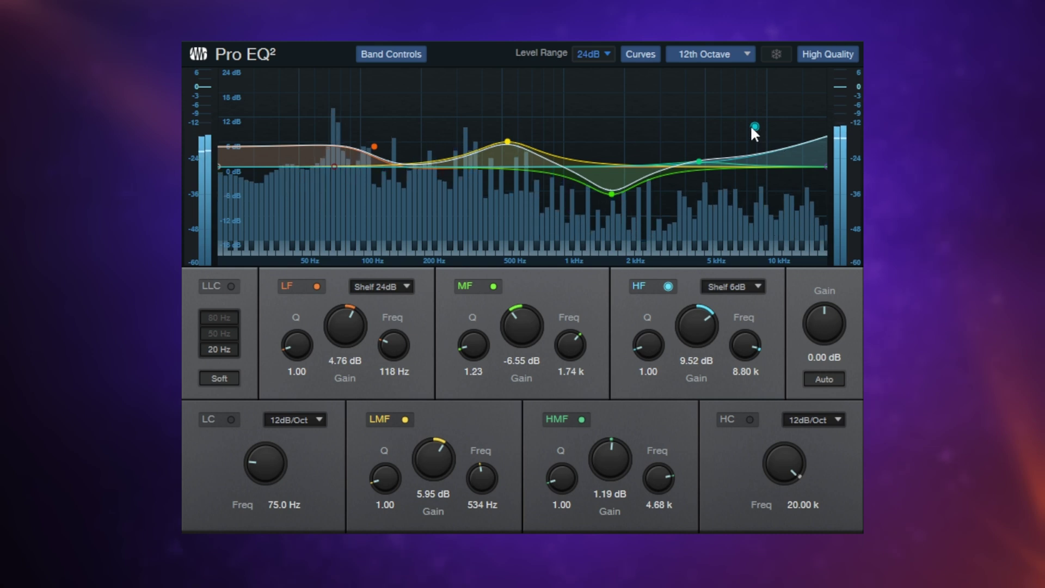
pyautogui.moveTo(751, 127); pyautogui.dragTo(664, 123)
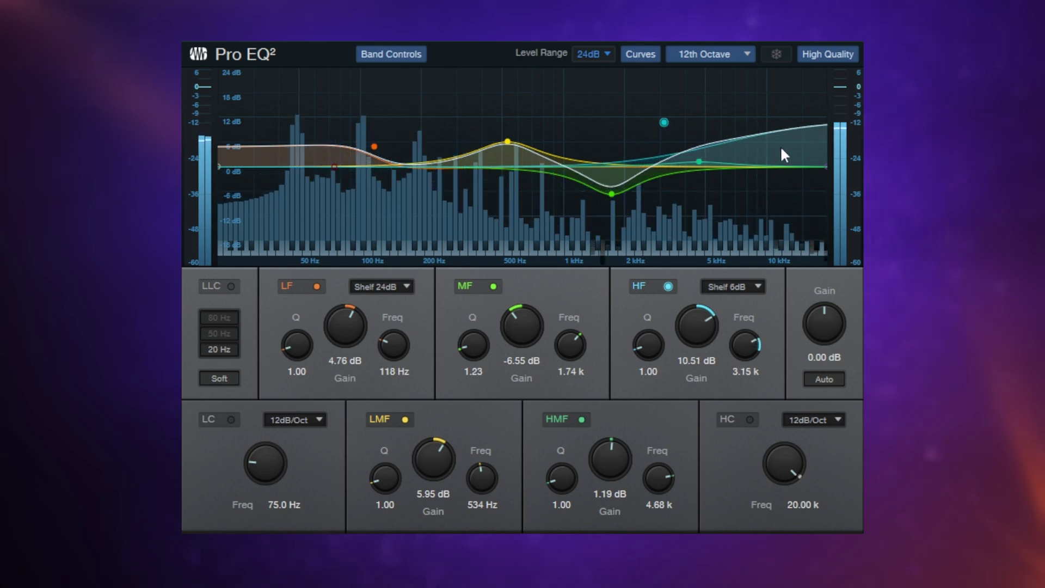
pyautogui.click(757, 285)
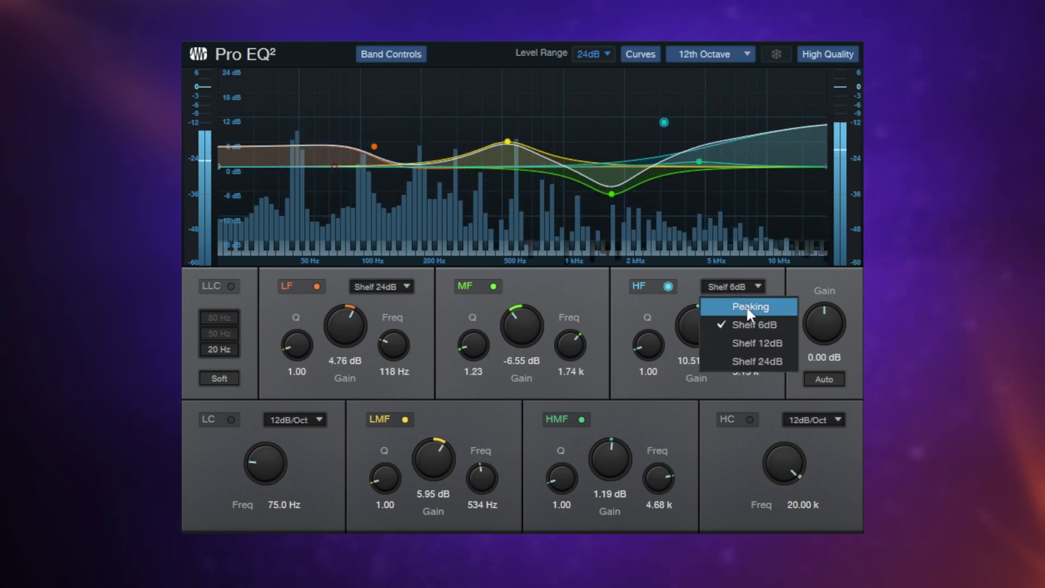
pyautogui.click(747, 307)
pyautogui.moveTo(664, 122)
pyautogui.mouseDown()
pyautogui.moveTo(756, 128)
pyautogui.moveTo(668, 122)
pyautogui.mouseUp()
# Step: Switch the HF band to a Shelf 6dB, then a Shelf 12dB high shelf
pyautogui.click(739, 286)
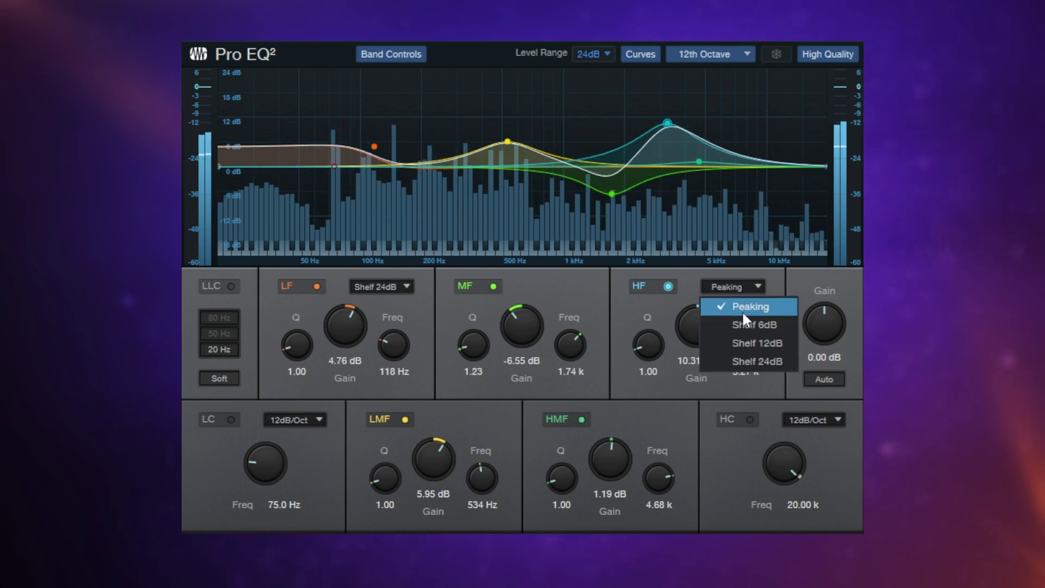
pyautogui.click(743, 325)
pyautogui.click(747, 287)
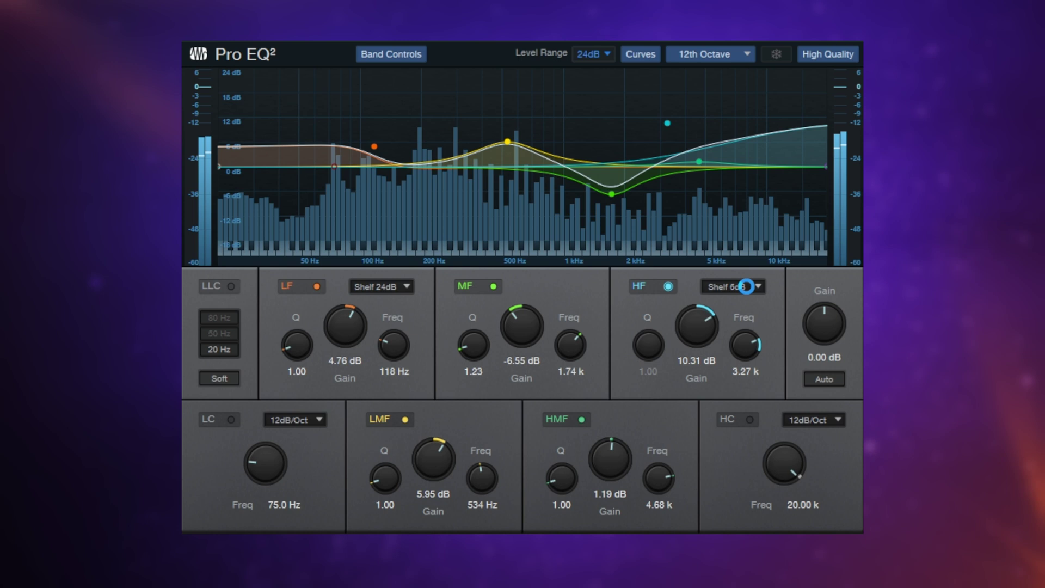
pyautogui.click(745, 341)
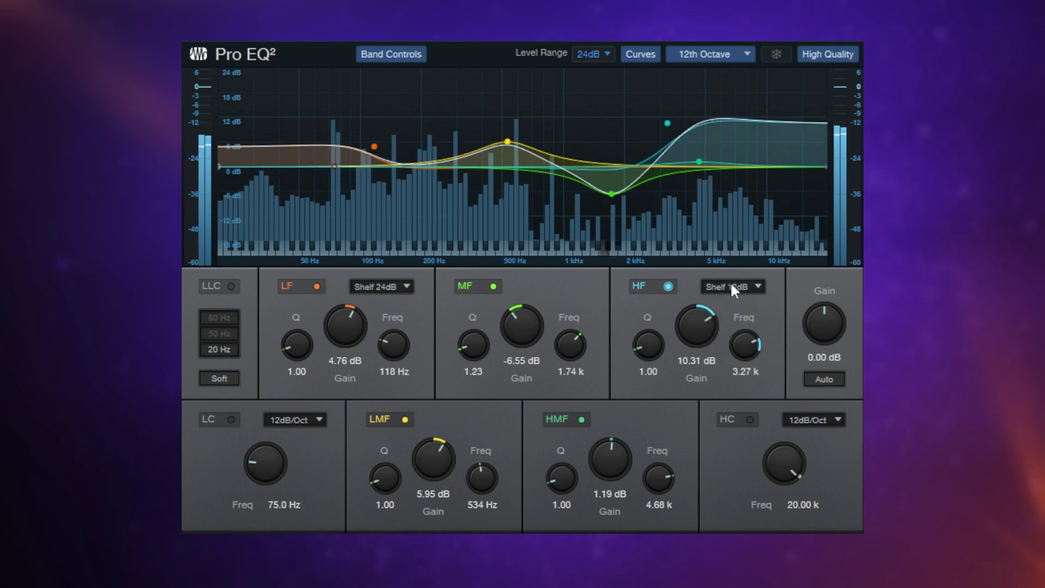
pyautogui.click(731, 286)
# Step: Set the HF band's type to Shelf 24dB
pyautogui.click(731, 355)
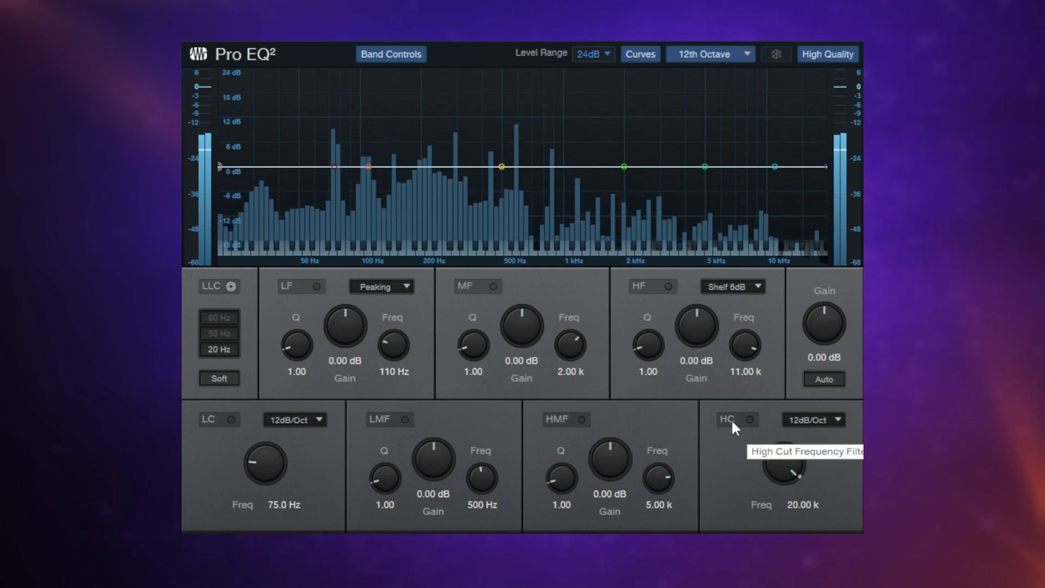
# Step: Enable the high cut, set its slope to 48dB/Oct and its frequency to 8.73 kHz
pyautogui.click(733, 422)
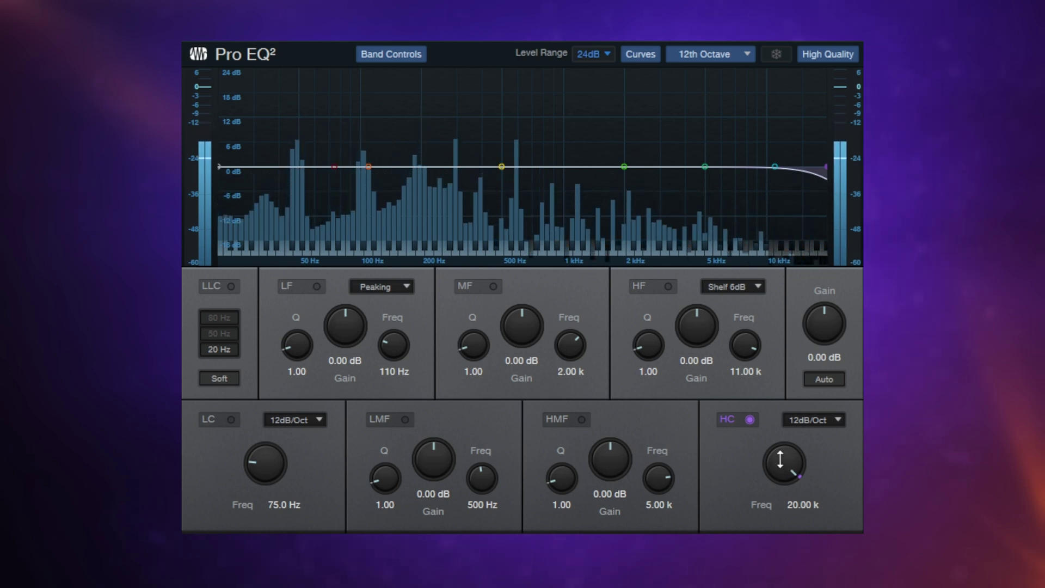
pyautogui.moveTo(781, 460); pyautogui.dragTo(789, 500)
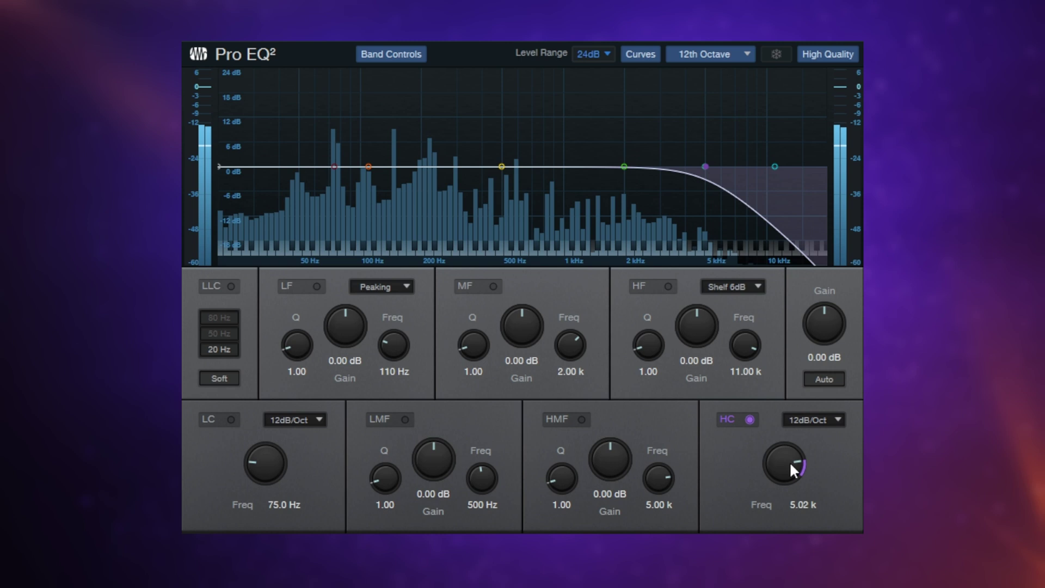
pyautogui.click(832, 420)
pyautogui.click(828, 493)
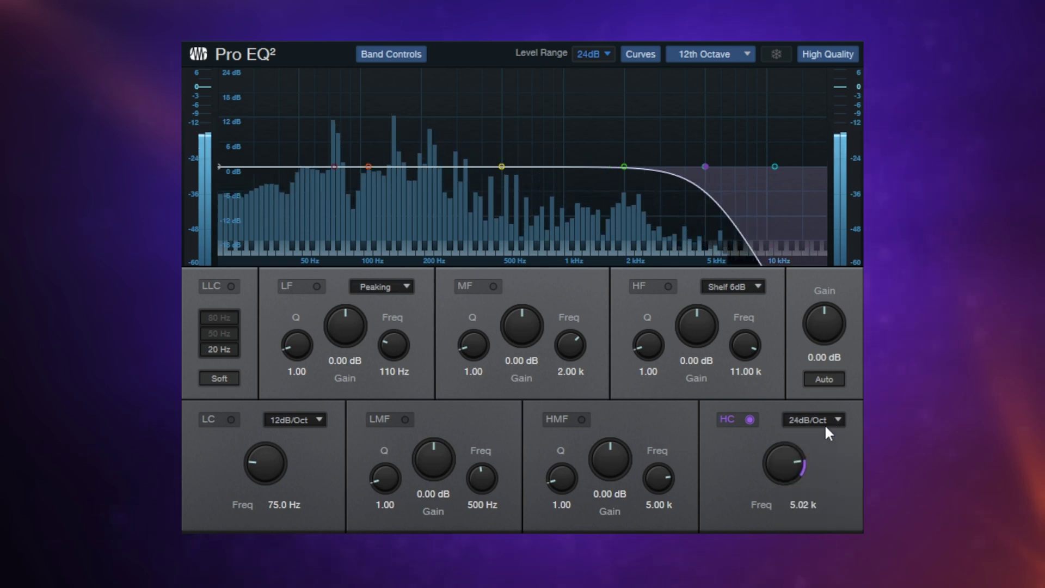
pyautogui.click(826, 420)
pyautogui.click(826, 492)
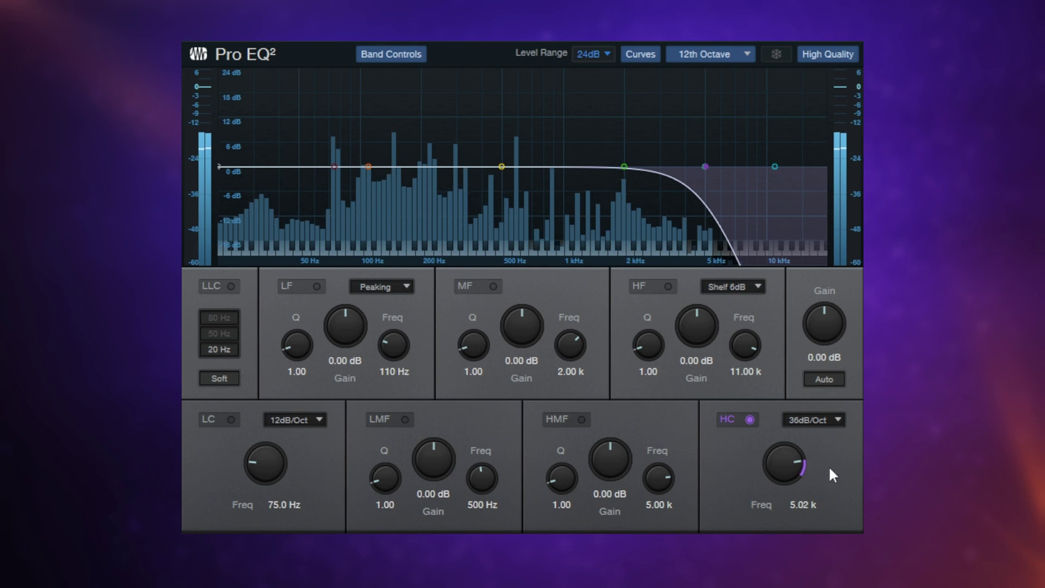
pyautogui.click(826, 421)
pyautogui.click(823, 511)
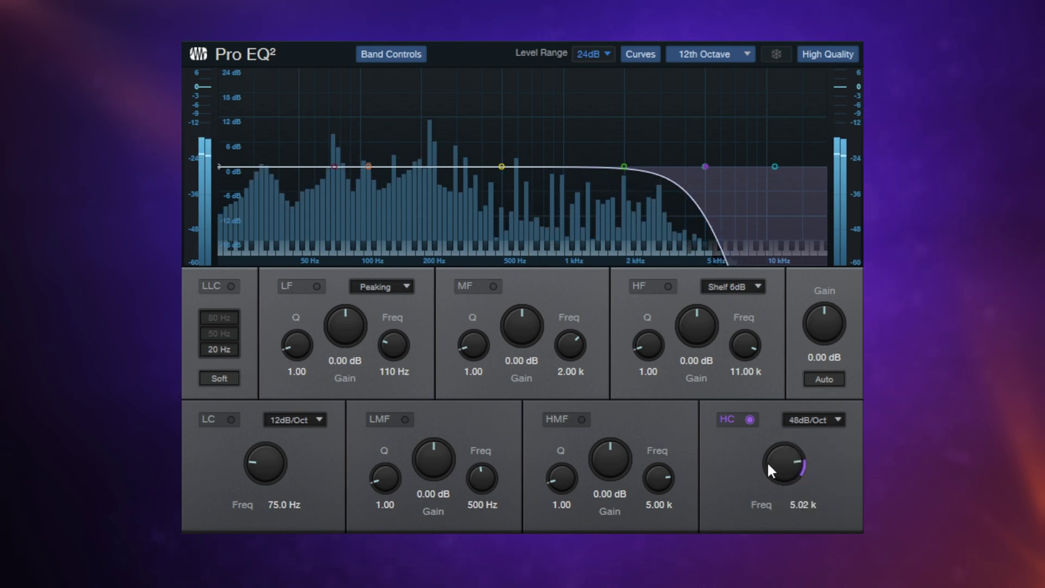
pyautogui.moveTo(768, 464); pyautogui.dragTo(786, 459)
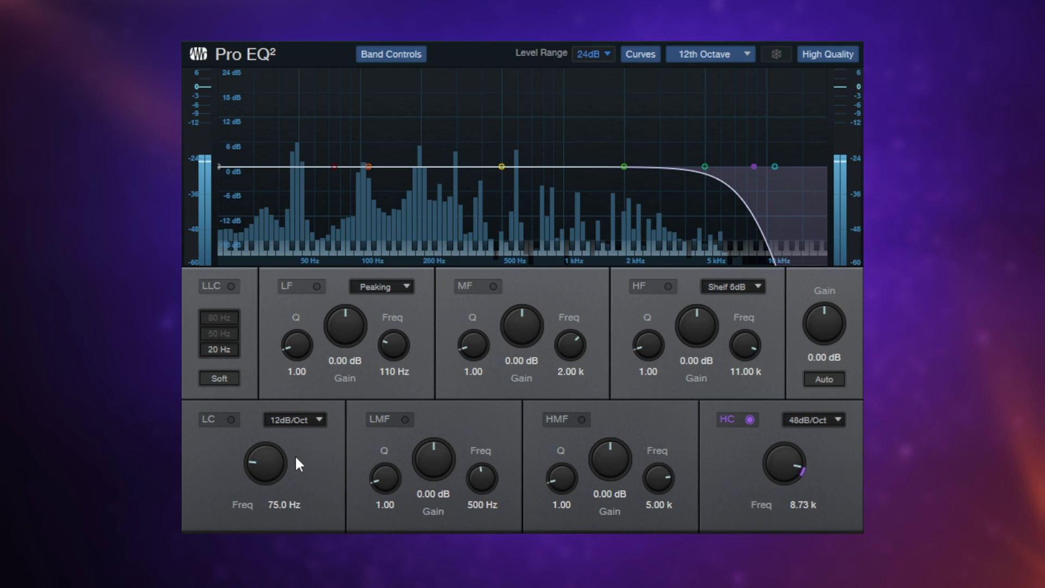
# Step: Enable the low cut at 106 Hz and steepen its slope to 48dB/Oct
pyautogui.click(215, 418)
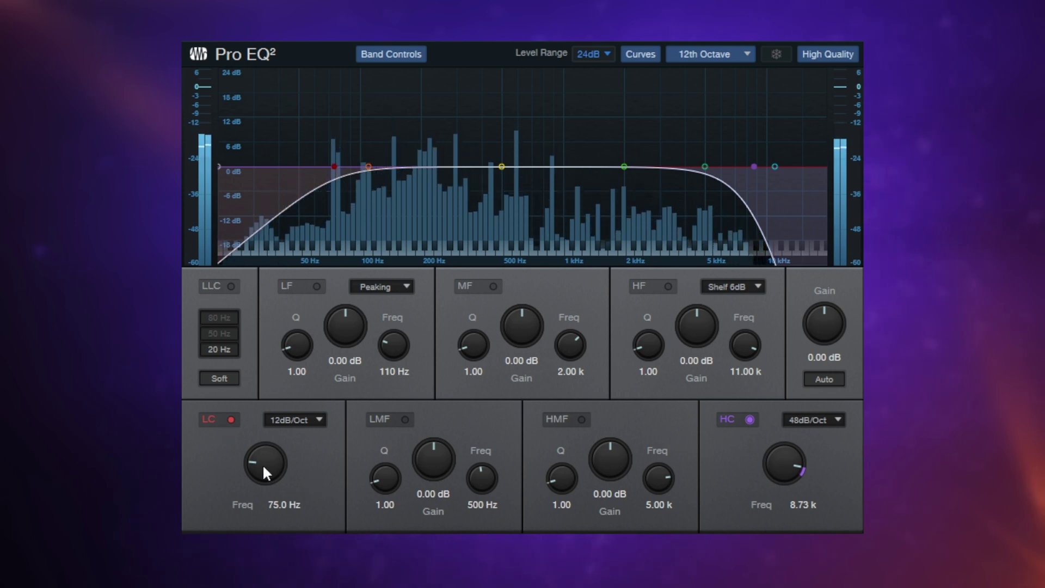
pyautogui.moveTo(263, 464)
pyautogui.mouseDown()
pyautogui.moveTo(265, 448)
pyautogui.moveTo(268, 463)
pyautogui.mouseUp()
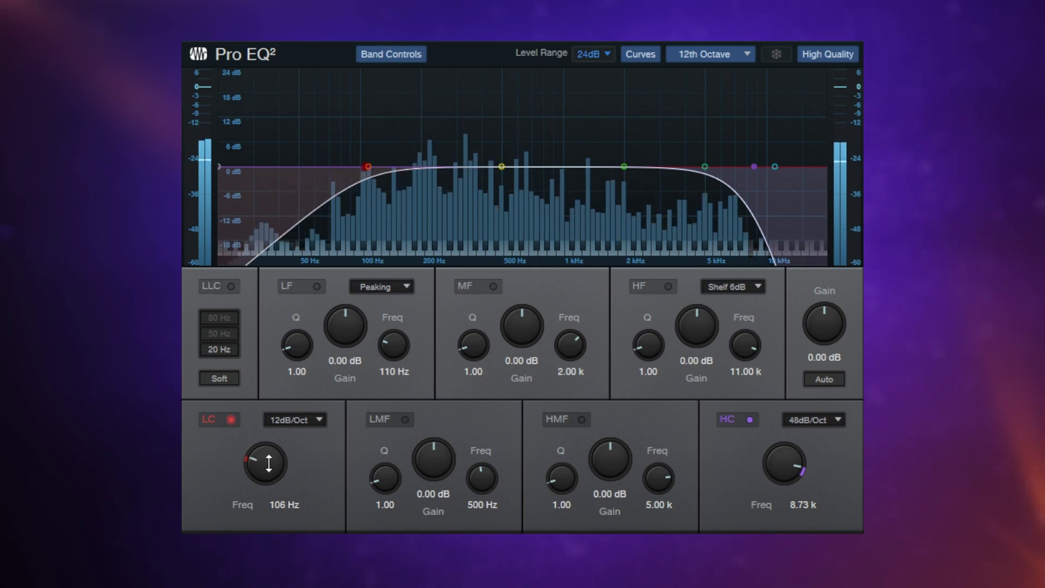
pyautogui.click(302, 420)
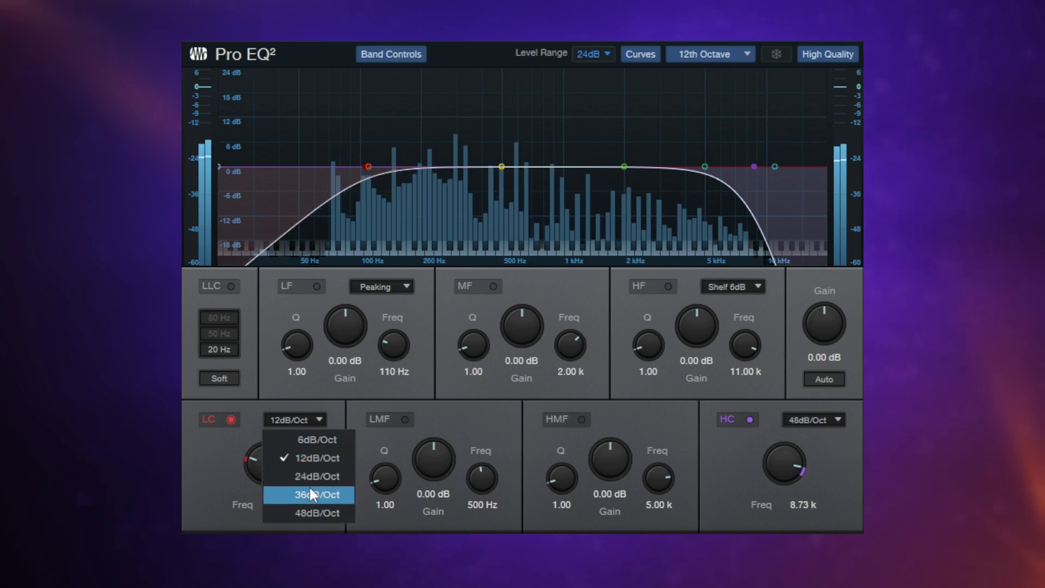
pyautogui.click(308, 492)
pyautogui.click(306, 421)
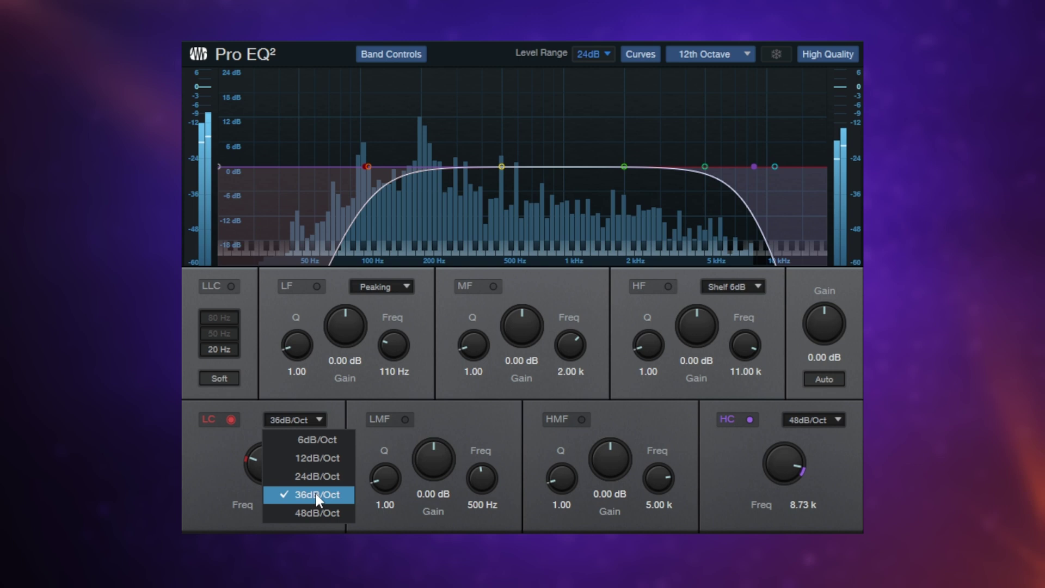
pyautogui.click(308, 511)
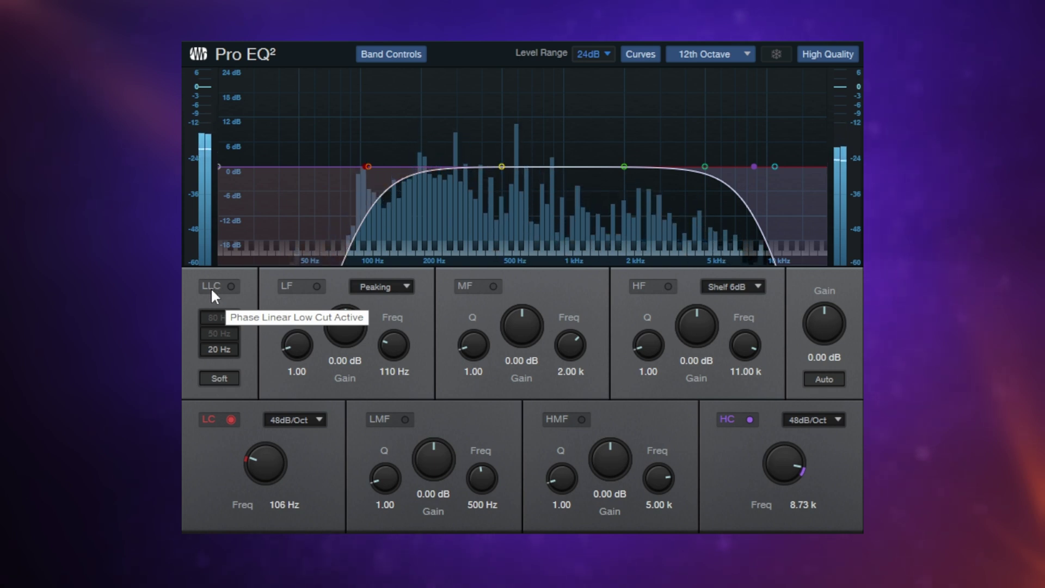
# Step: Turn off the standard low cut and enable the phase-linear LLC at 20 Hz
pyautogui.click(231, 419)
pyautogui.click(214, 287)
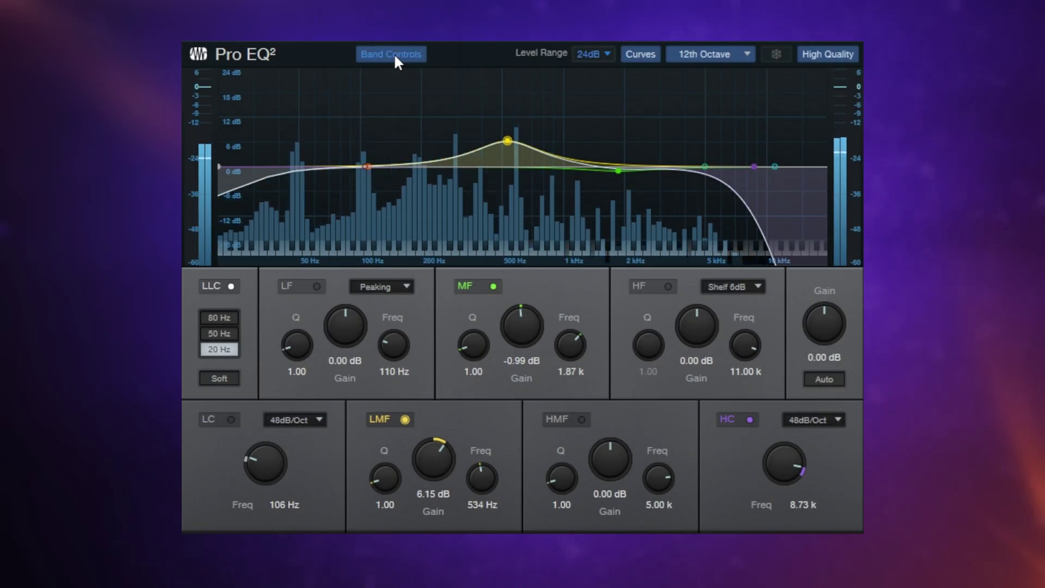
# Step: Re-enable the low cut on the graph and lower it to 52.9 Hz
pyautogui.click(393, 53)
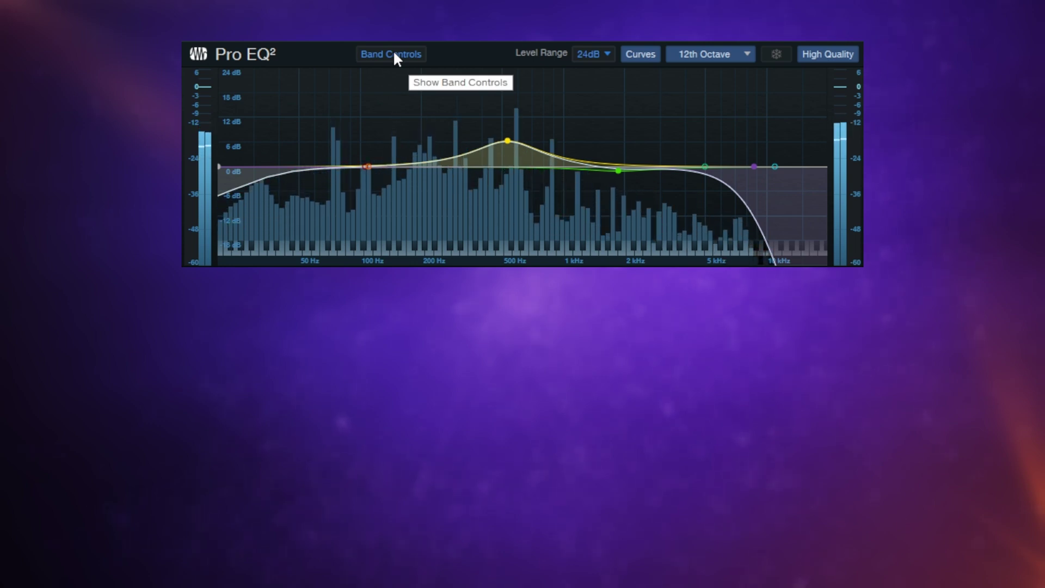
pyautogui.moveTo(368, 166); pyautogui.dragTo(303, 166)
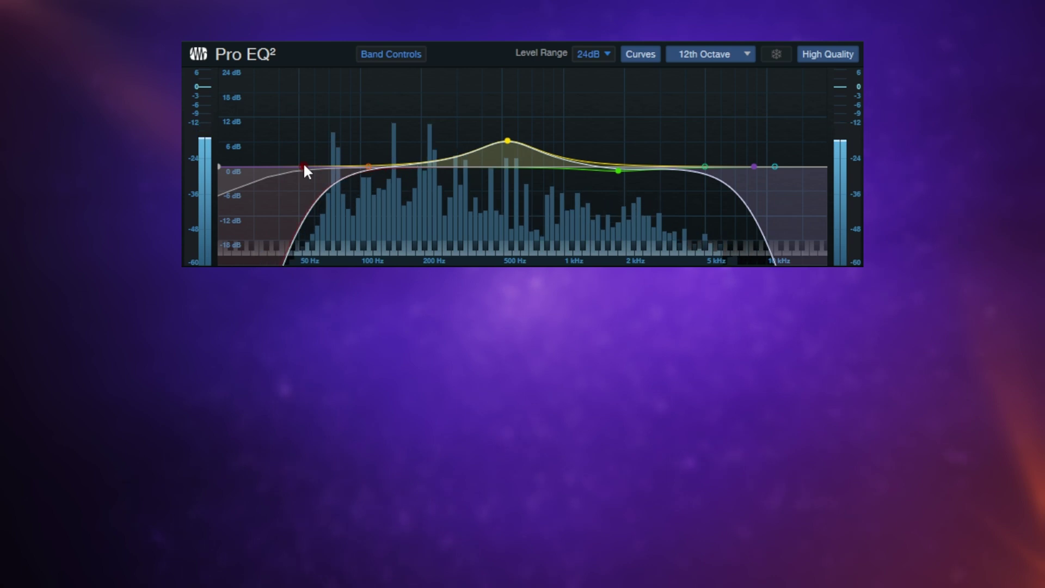
pyautogui.click(385, 54)
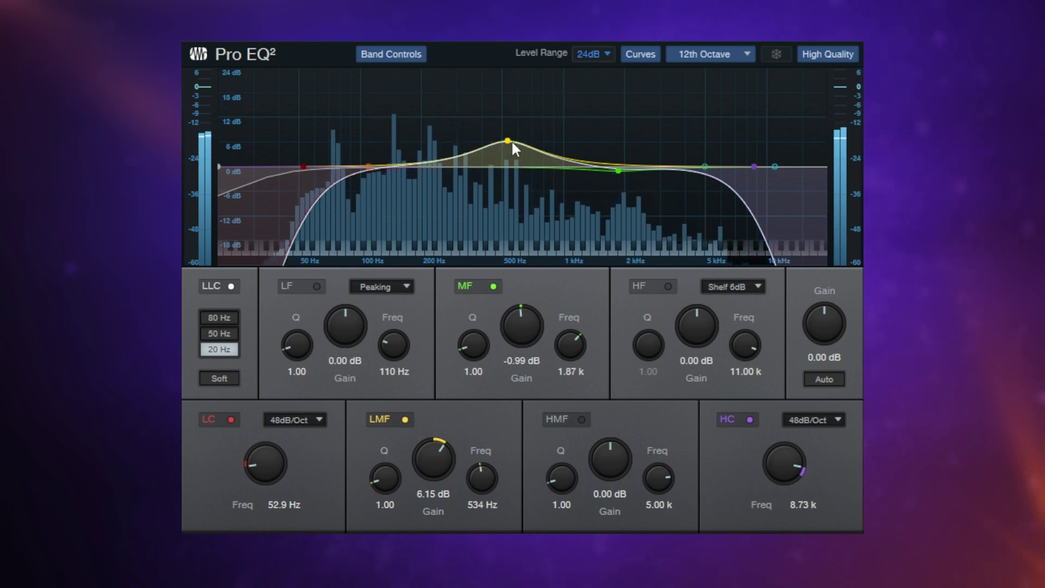
# Step: Trim the low-mid boost to 4.41 dB at 504 Hz using a 6dB level range, then restore 24dB
pyautogui.moveTo(509, 139)
pyautogui.mouseDown()
pyautogui.moveTo(514, 65)
pyautogui.moveTo(511, 156)
pyautogui.moveTo(511, 70)
pyautogui.moveTo(510, 152)
pyautogui.moveTo(512, 69)
pyautogui.moveTo(503, 145)
pyautogui.mouseUp()
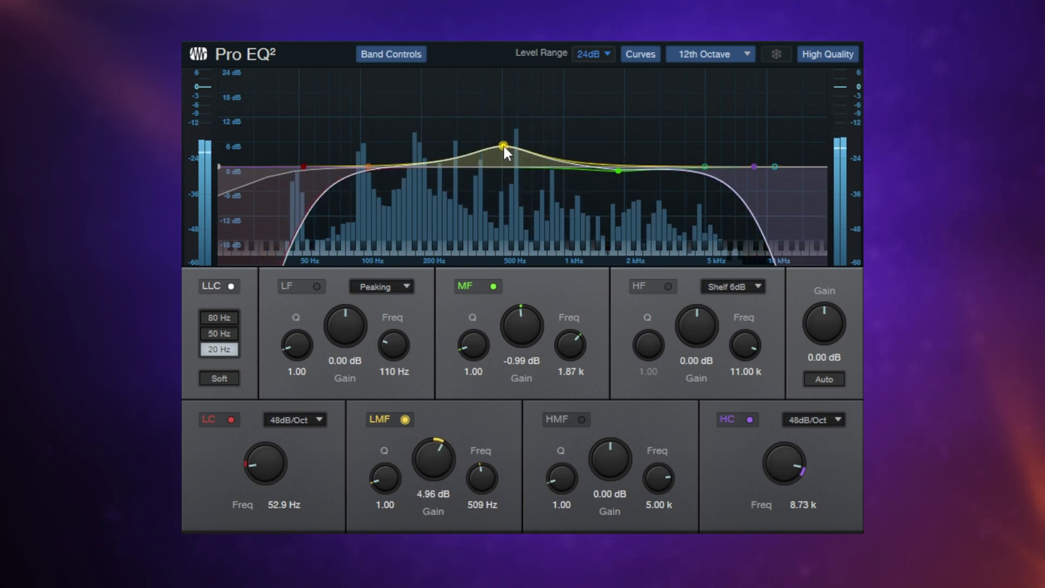
pyautogui.click(601, 53)
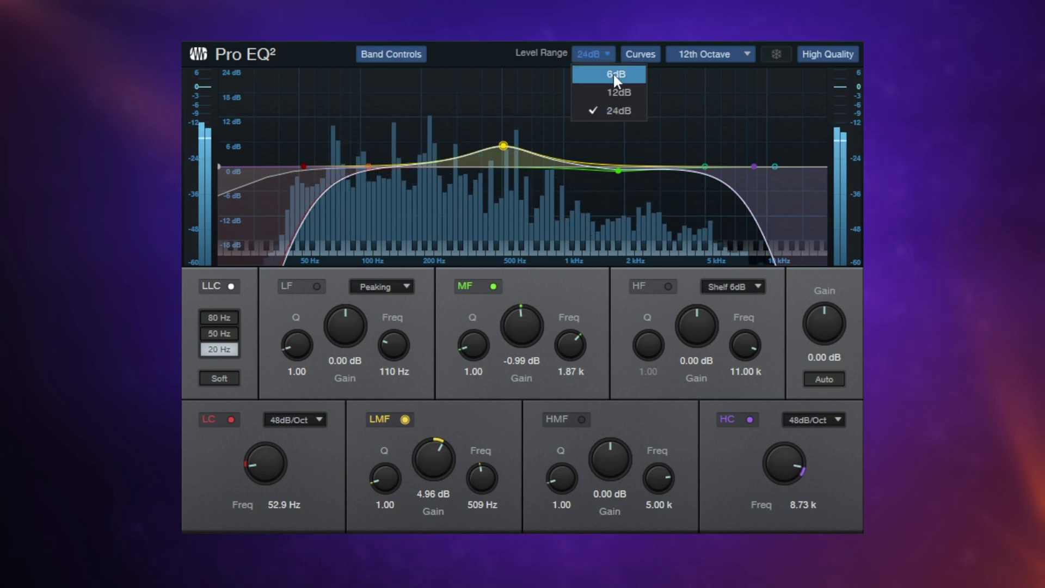
pyautogui.click(615, 75)
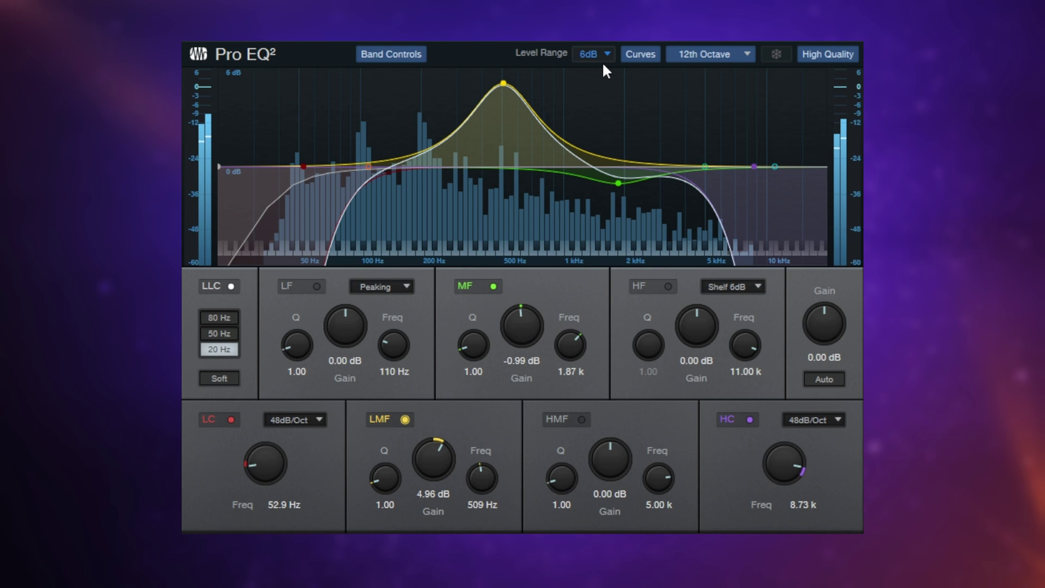
pyautogui.moveTo(503, 82); pyautogui.dragTo(503, 93)
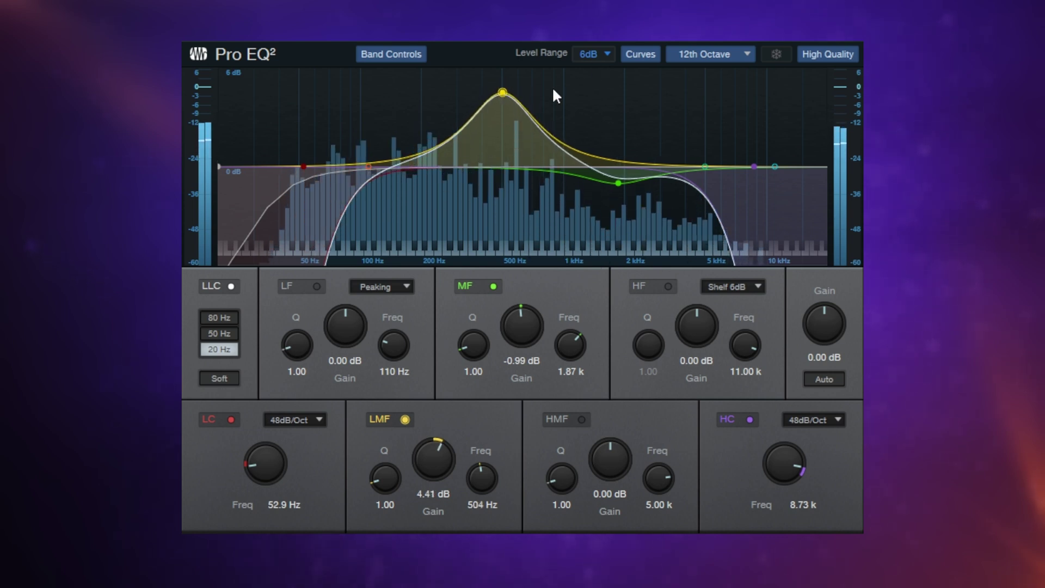
pyautogui.click(601, 53)
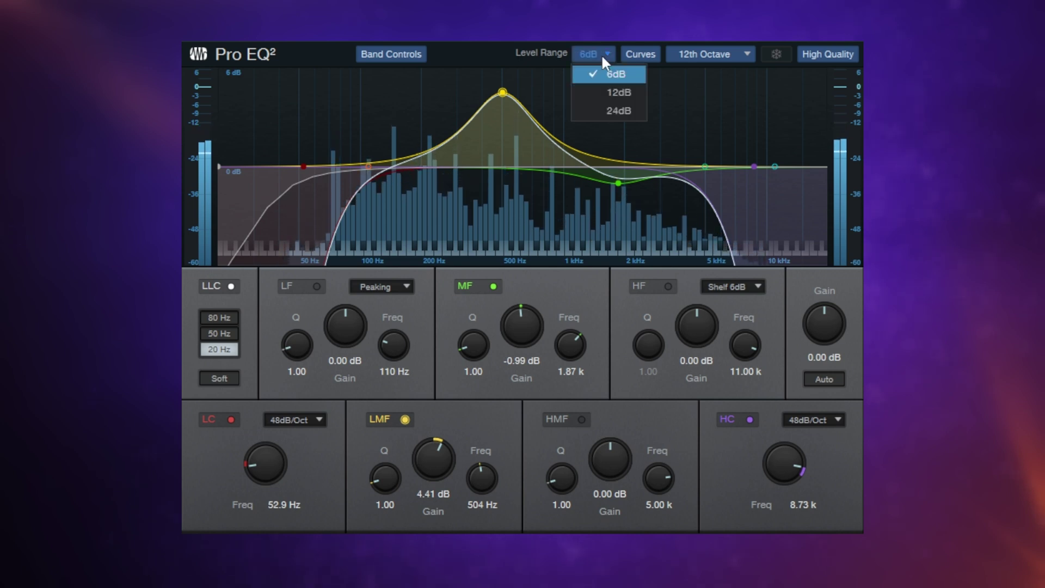
pyautogui.click(610, 110)
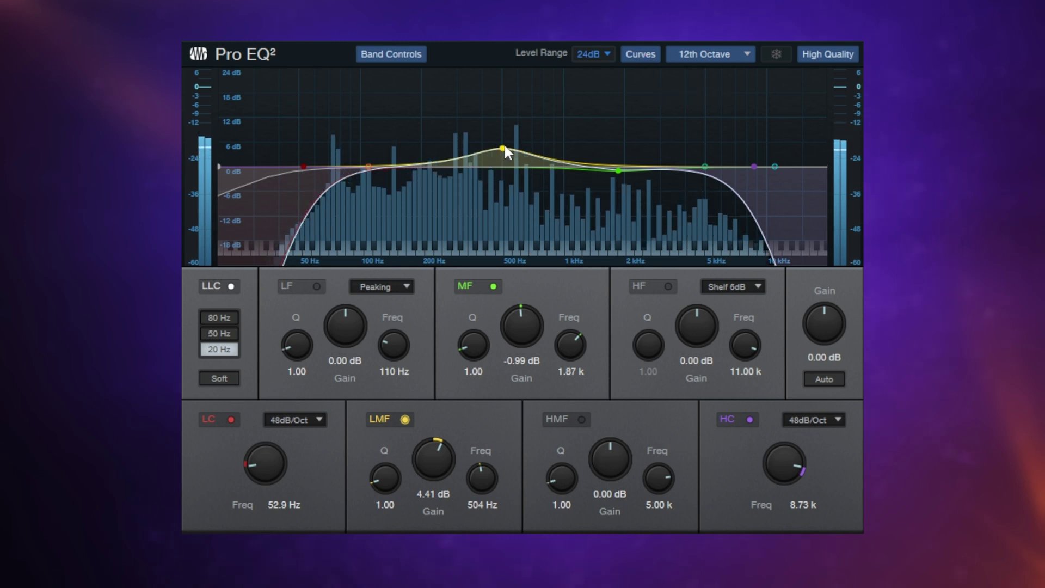
# Step: Raise the low-mid boost to 10.12 dB at 514 Hz and cut the mid band near 1.51 kHz
pyautogui.moveTo(505, 148); pyautogui.dragTo(504, 125)
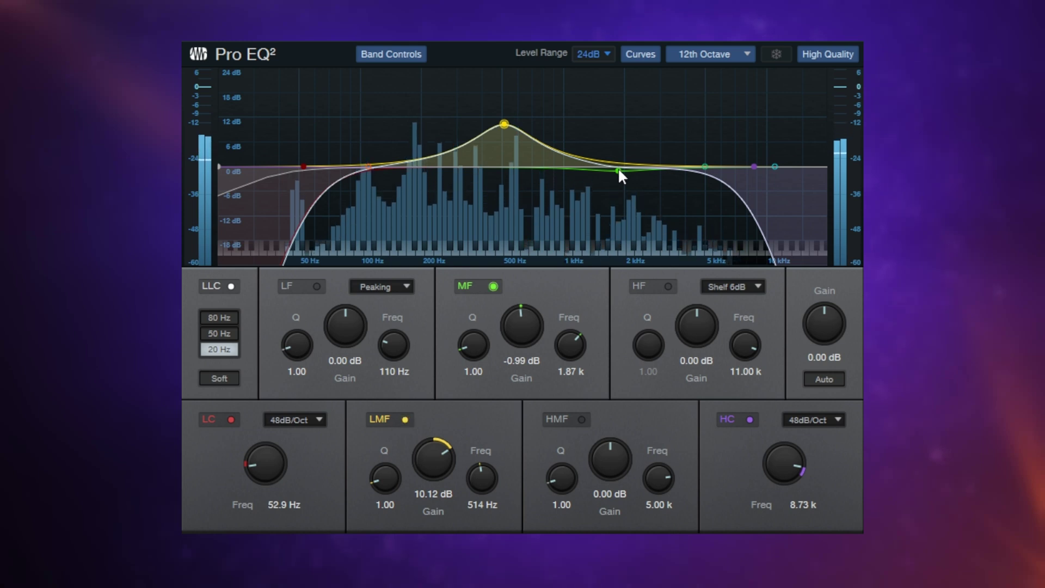
pyautogui.moveTo(618, 170); pyautogui.dragTo(600, 195)
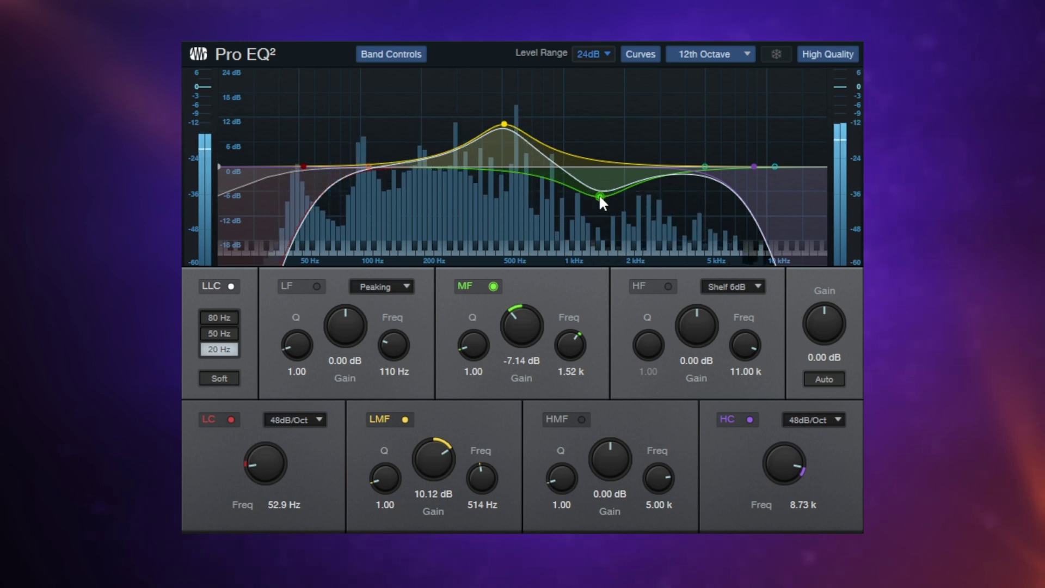
pyautogui.moveTo(600, 197); pyautogui.dragTo(600, 203)
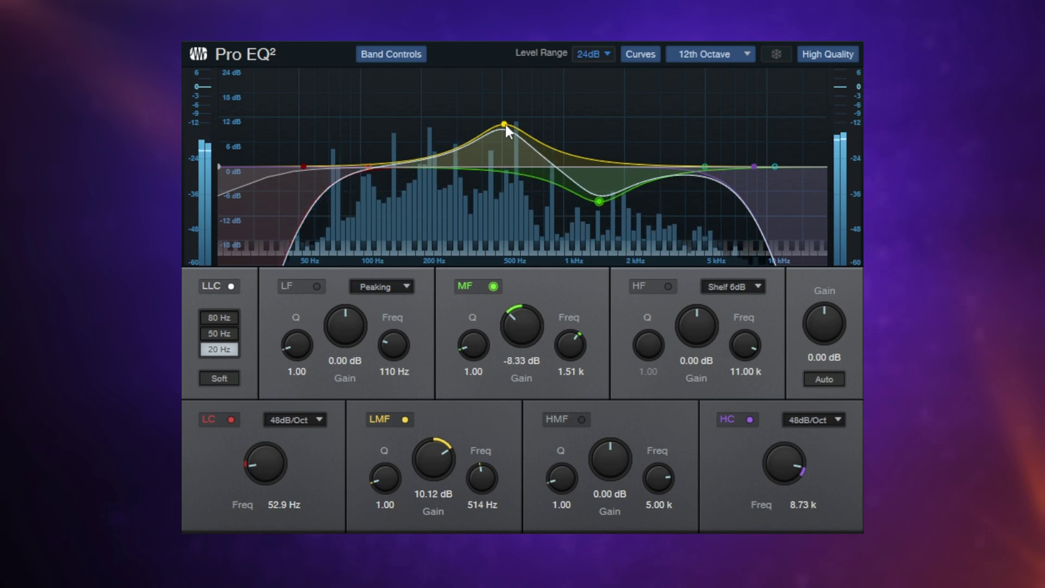
# Step: Ease the low-mid boost to 7.93 dB at 504 Hz and the mid cut to -6.74 dB at 1.49 kHz
pyautogui.moveTo(505, 123); pyautogui.dragTo(503, 134)
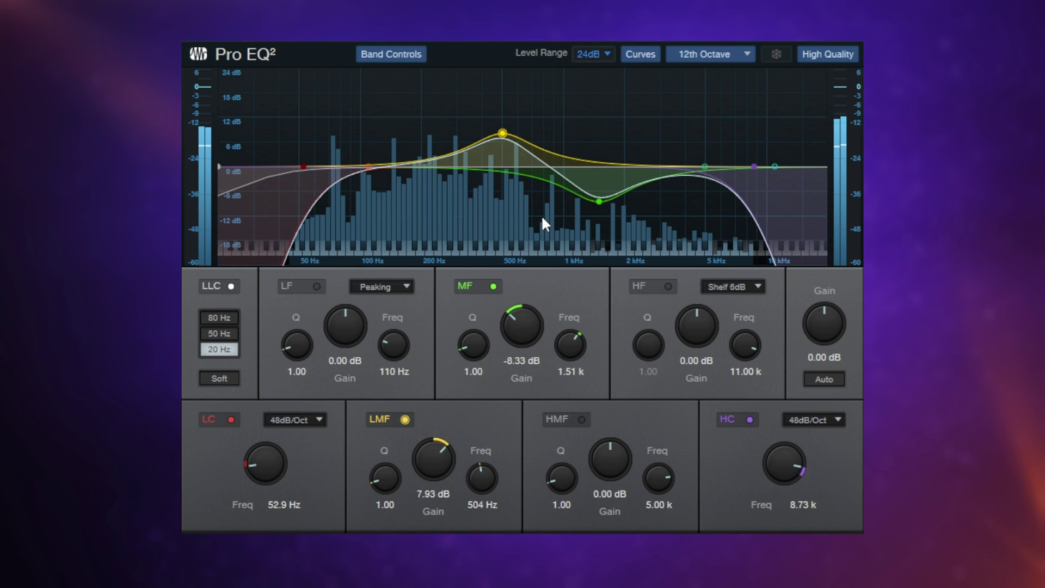
pyautogui.click(642, 54)
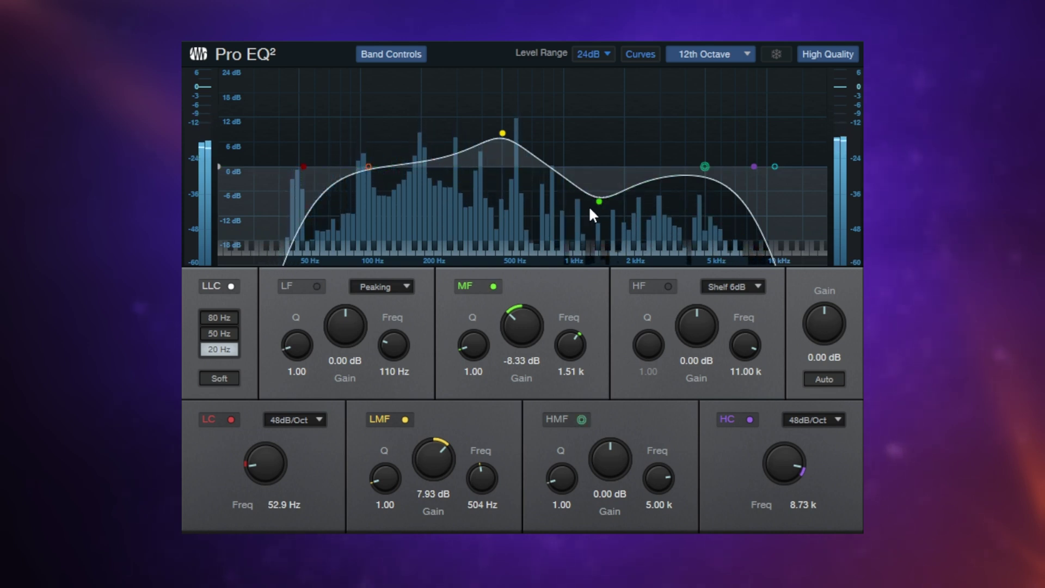
pyautogui.moveTo(599, 202)
pyautogui.mouseDown()
pyautogui.moveTo(599, 181)
pyautogui.moveTo(598, 193)
pyautogui.mouseUp()
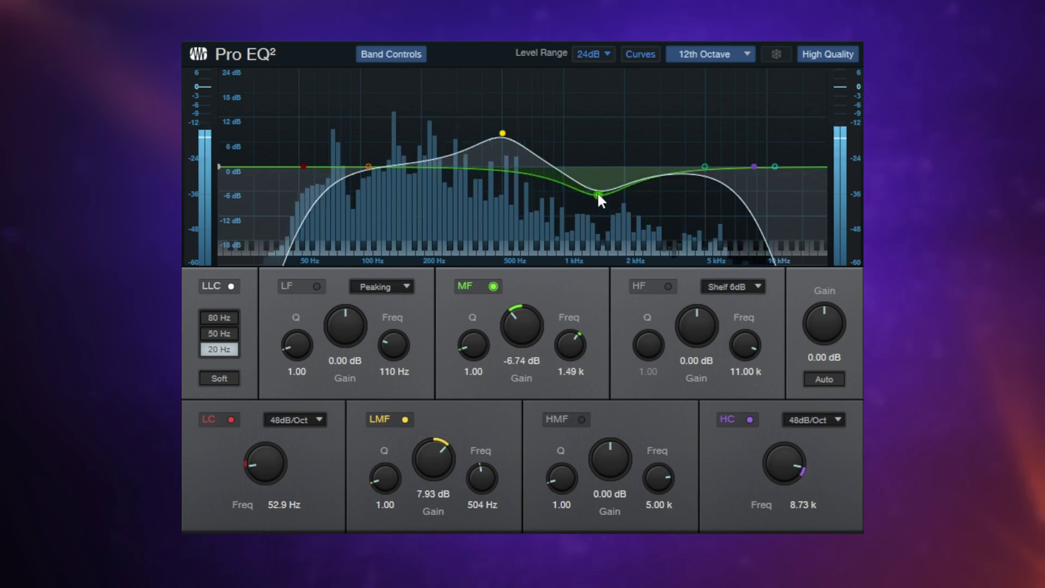
pyautogui.click(638, 54)
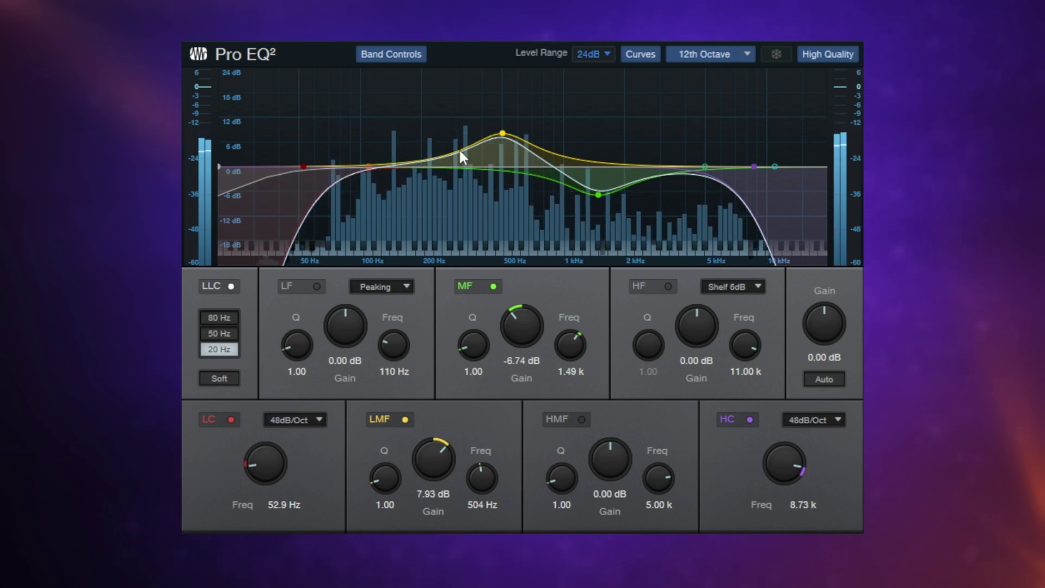
# Step: Cycle the analyzer through Third Octave, FFT Curve and Waterfall, ending on Third Octave bars
pyautogui.click(715, 52)
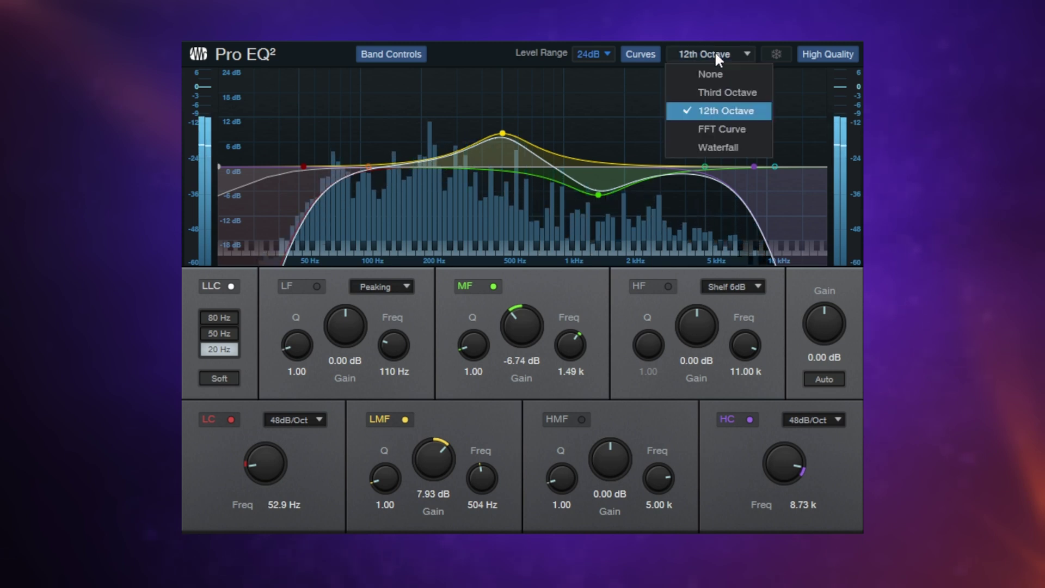
pyautogui.click(727, 92)
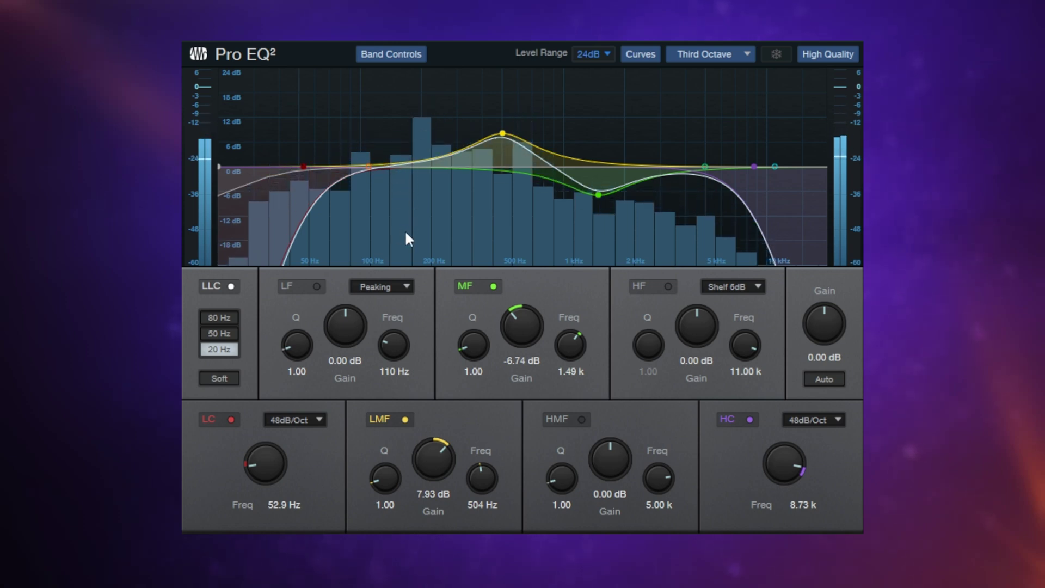
pyautogui.click(705, 57)
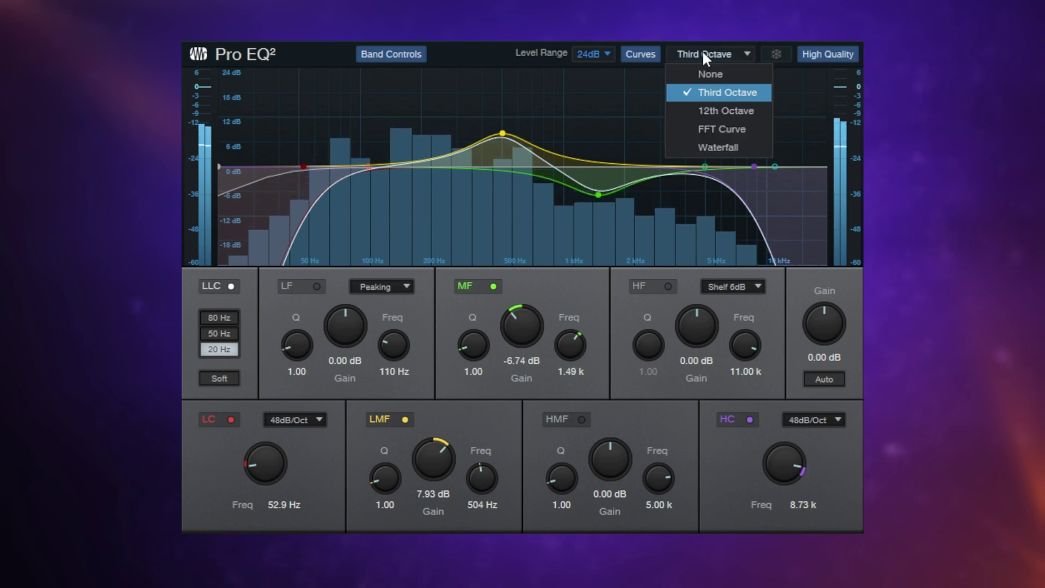
pyautogui.click(708, 129)
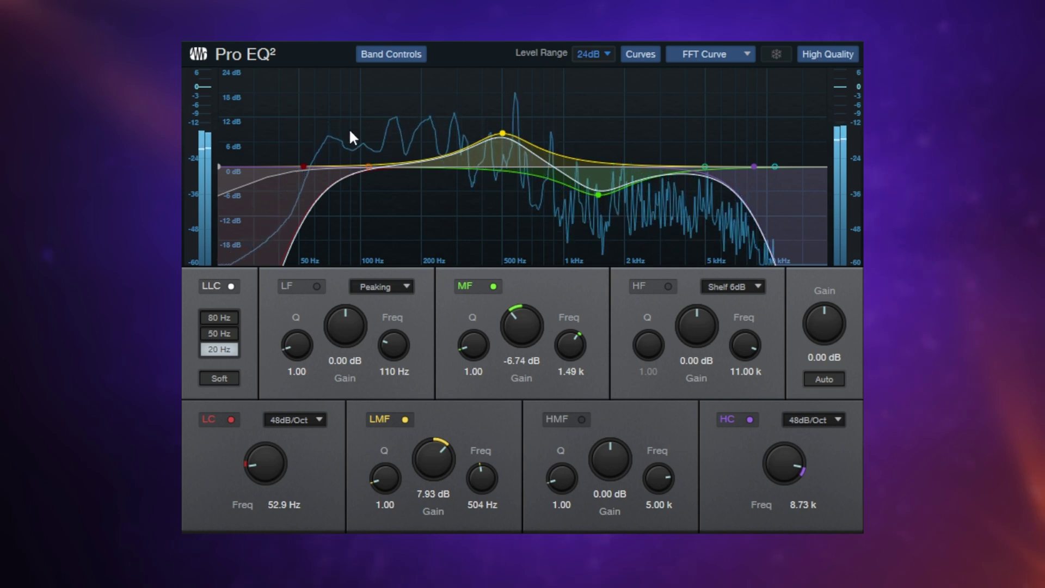
pyautogui.click(709, 54)
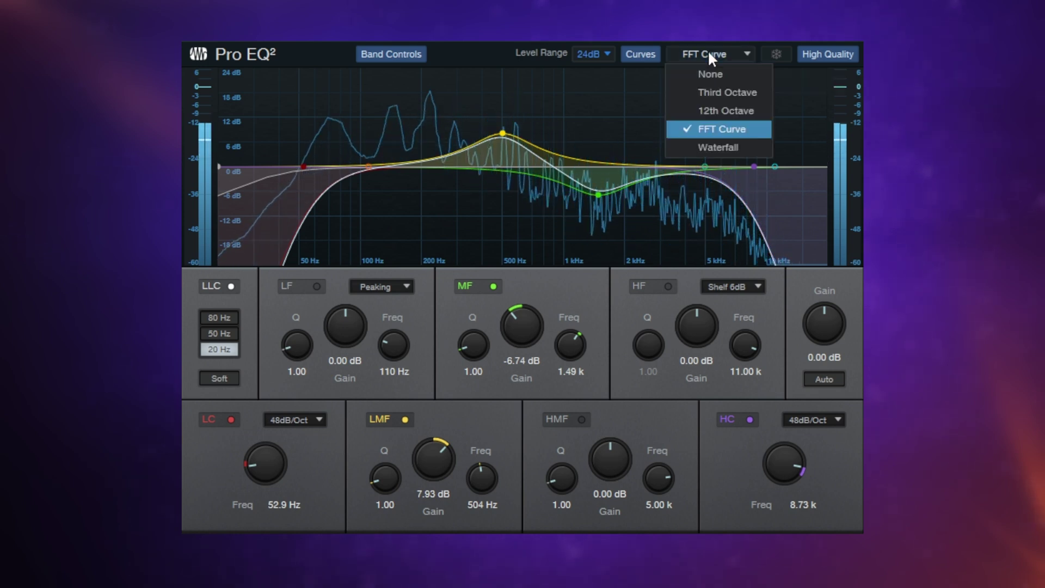
pyautogui.click(714, 148)
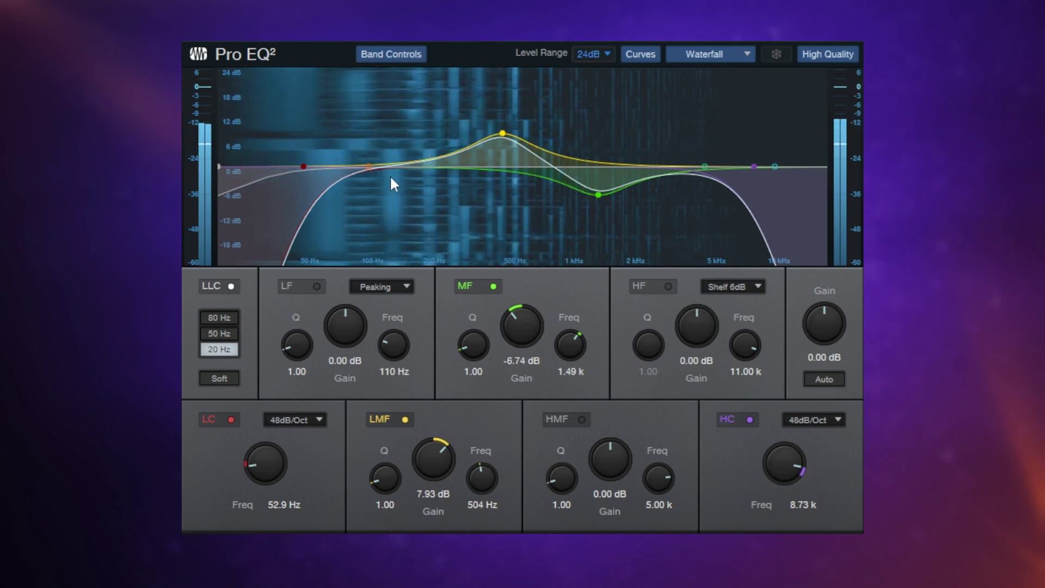
pyautogui.click(717, 54)
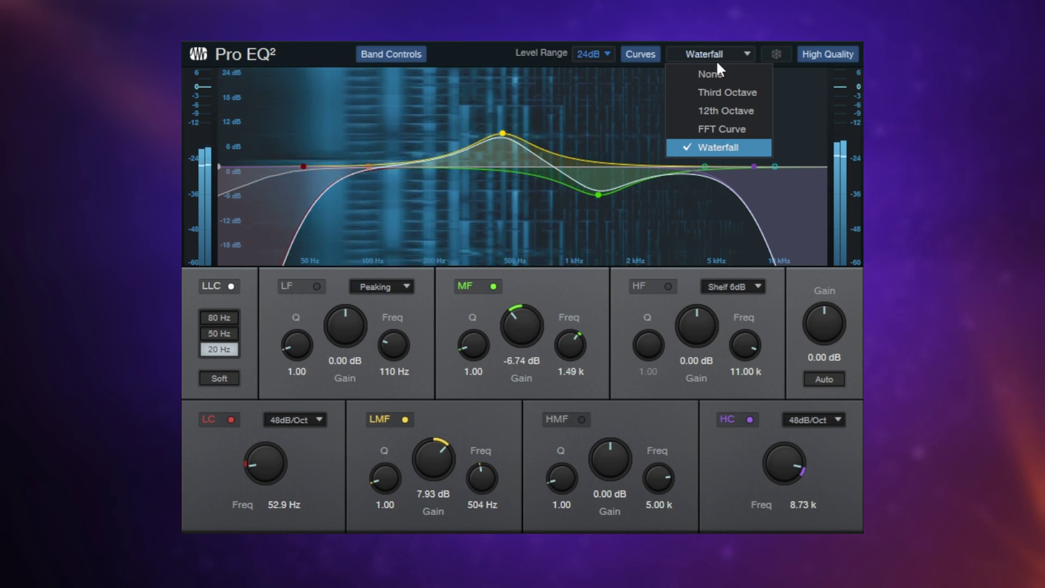
pyautogui.click(717, 93)
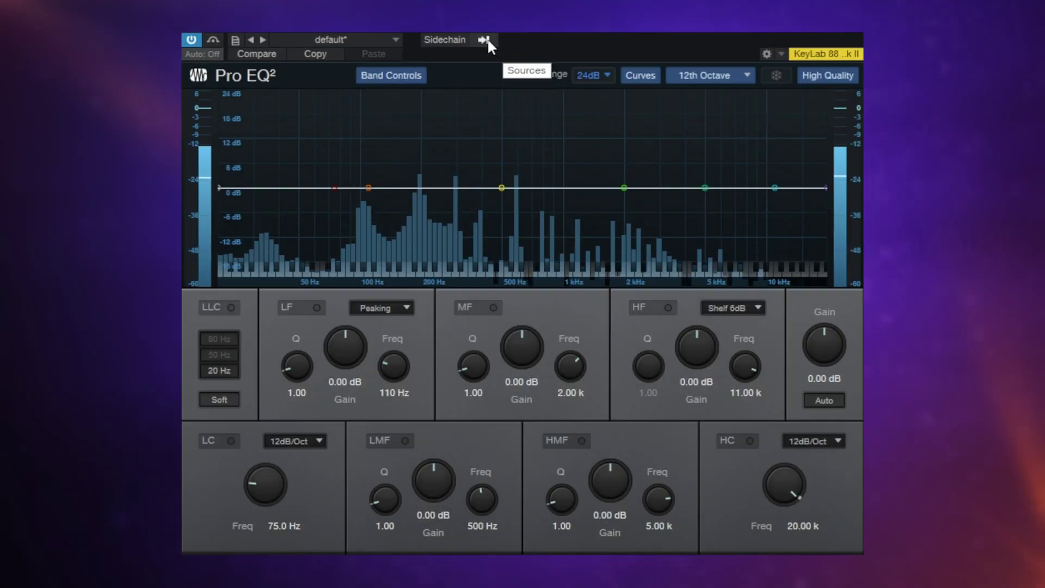
# Step: Choose the Bass track as the sidechain source so its spectrum overlays the guitar's
pyautogui.click(488, 40)
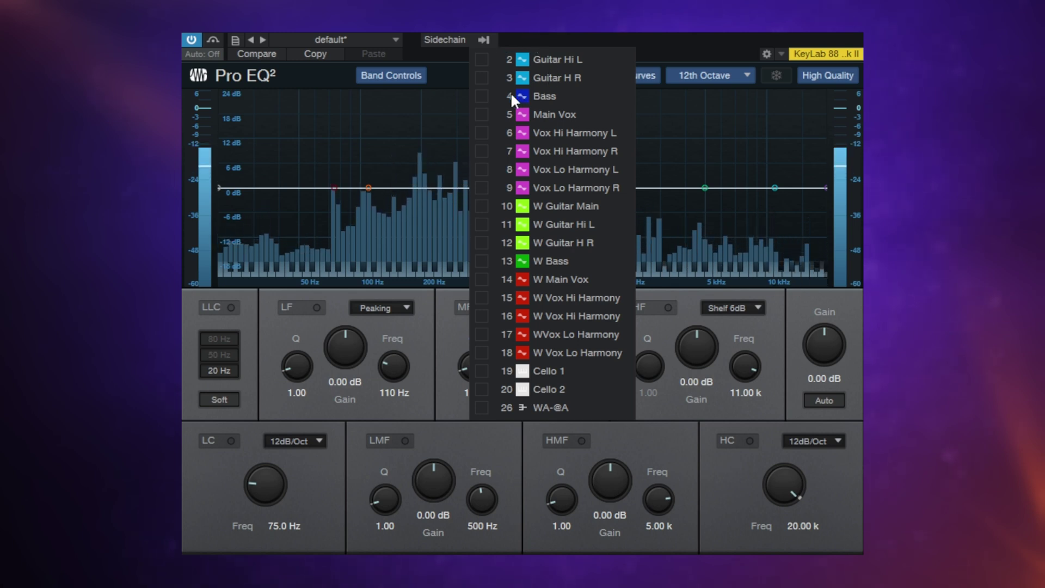
pyautogui.click(481, 96)
pyautogui.click(679, 36)
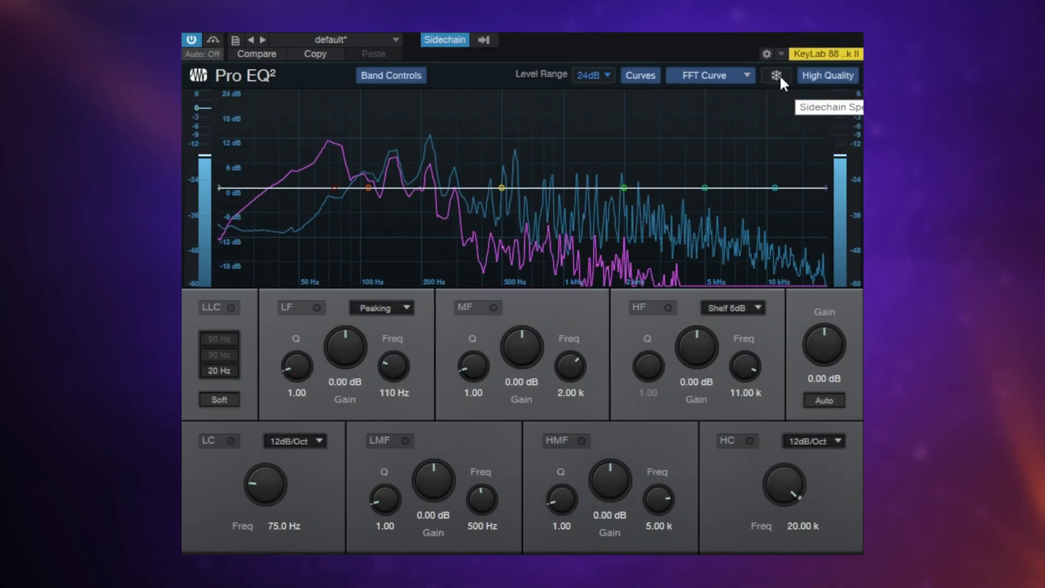
# Step: Freeze the analyzer with the snowflake button beside High Quality
pyautogui.click(778, 75)
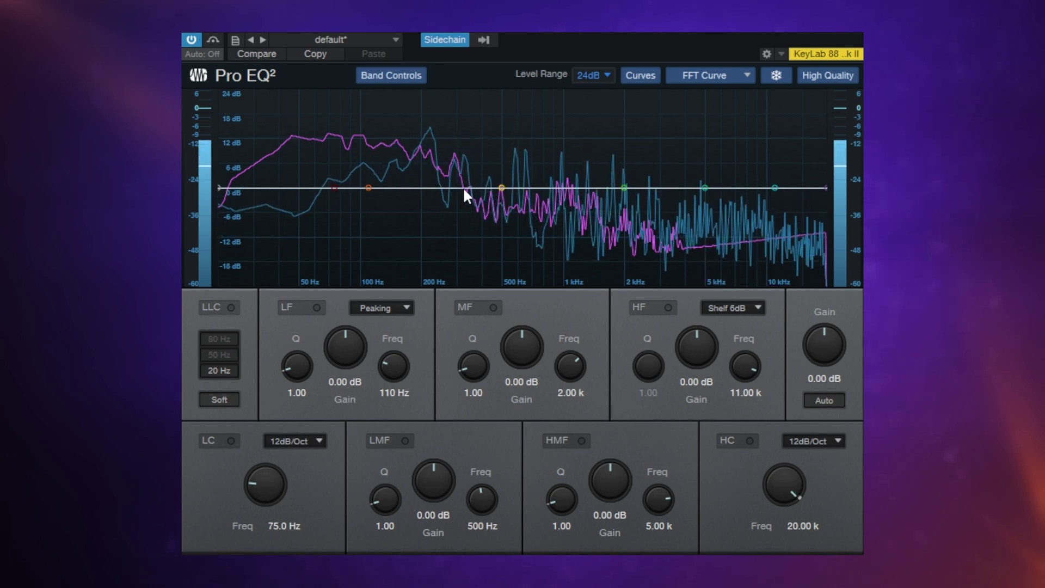
# Step: Enable the low cut with a 36dB/Oct slope at 234 Hz
pyautogui.click(230, 439)
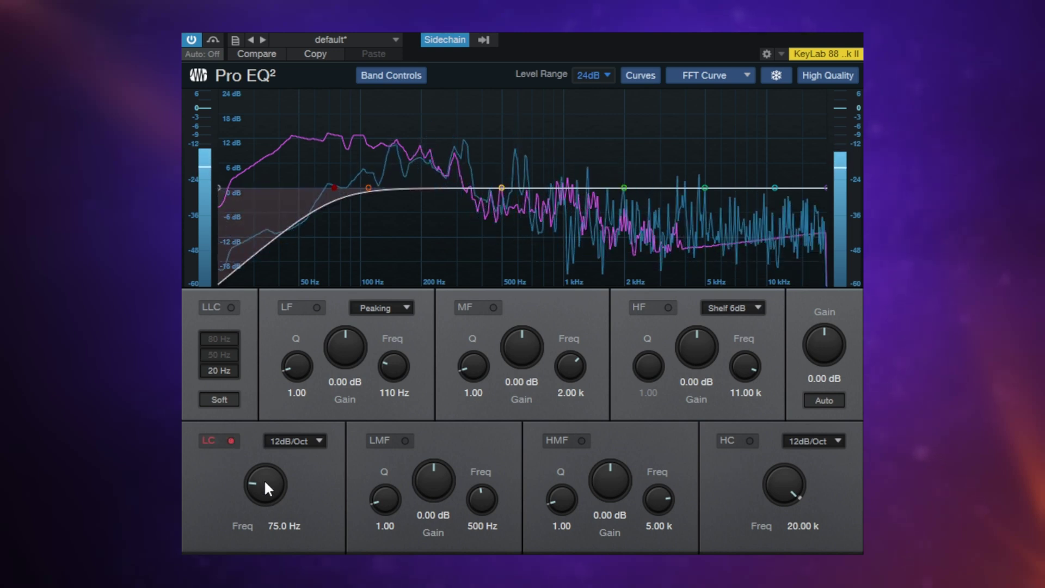
pyautogui.moveTo(263, 481); pyautogui.dragTo(261, 448)
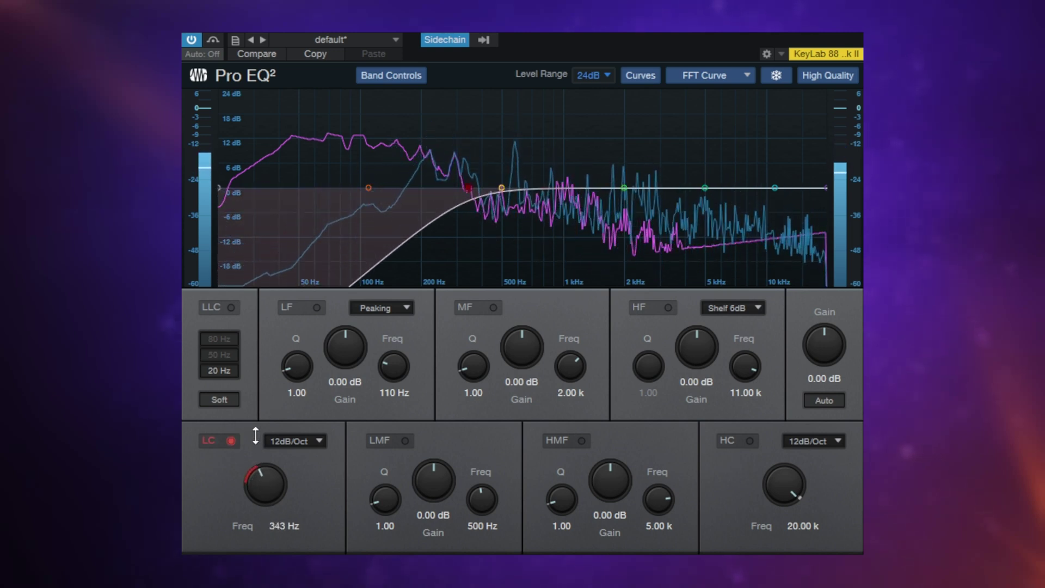
pyautogui.click(320, 441)
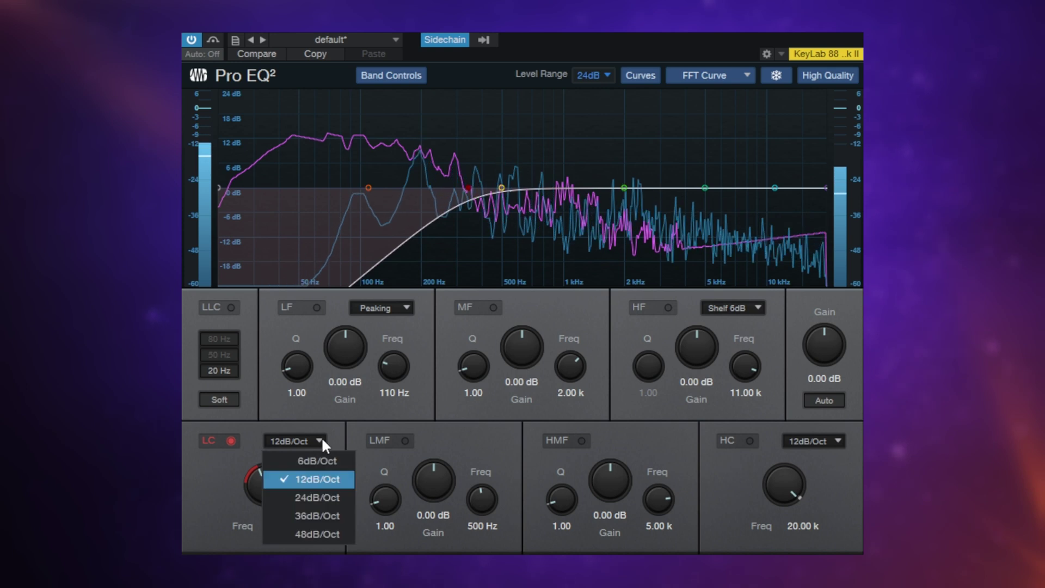
pyautogui.click(298, 515)
pyautogui.moveTo(268, 485)
pyautogui.mouseDown()
pyautogui.moveTo(269, 496)
pyautogui.moveTo(269, 483)
pyautogui.mouseUp()
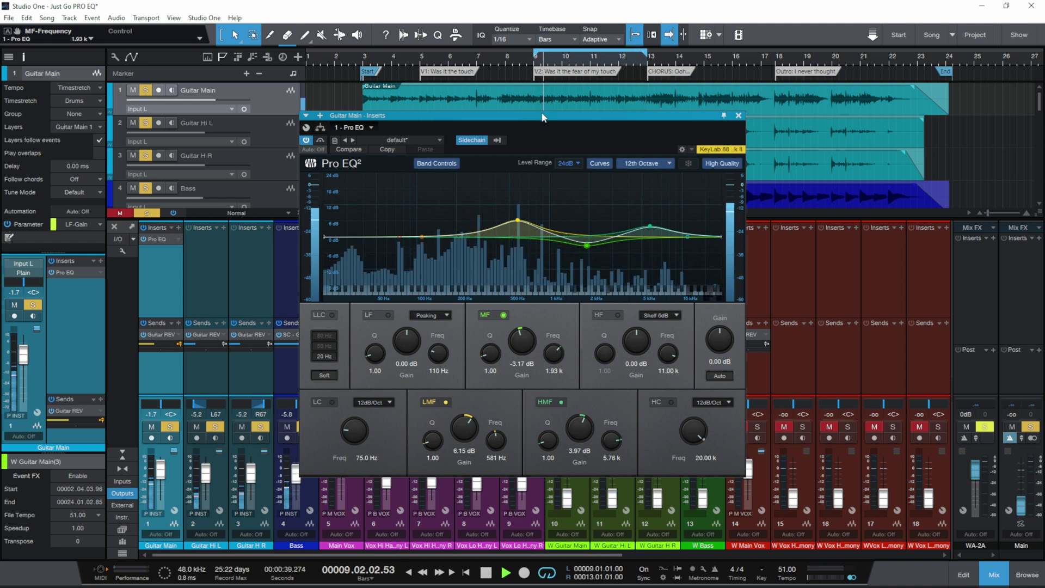
# Step: Close the Pro EQ window and expand Guitar Main's Pro EQ insert to show its mini curve
pyautogui.click(739, 116)
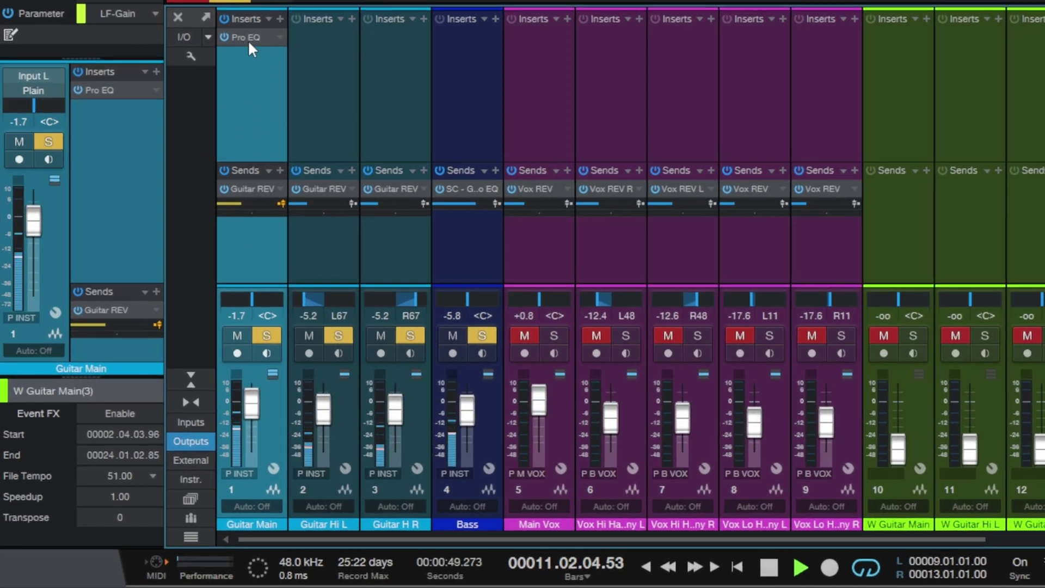
pyautogui.click(279, 37)
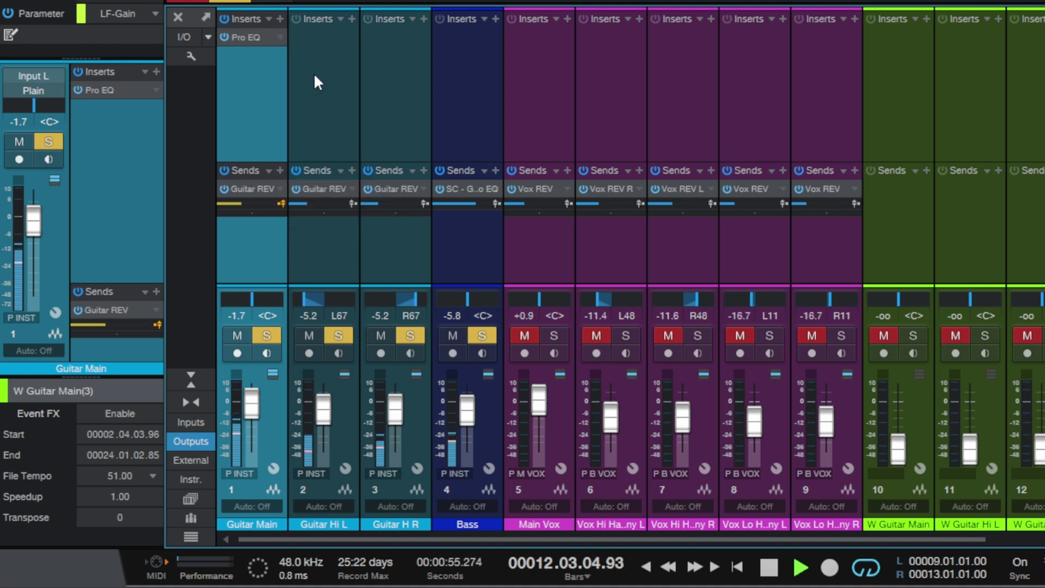
pyautogui.click(315, 80)
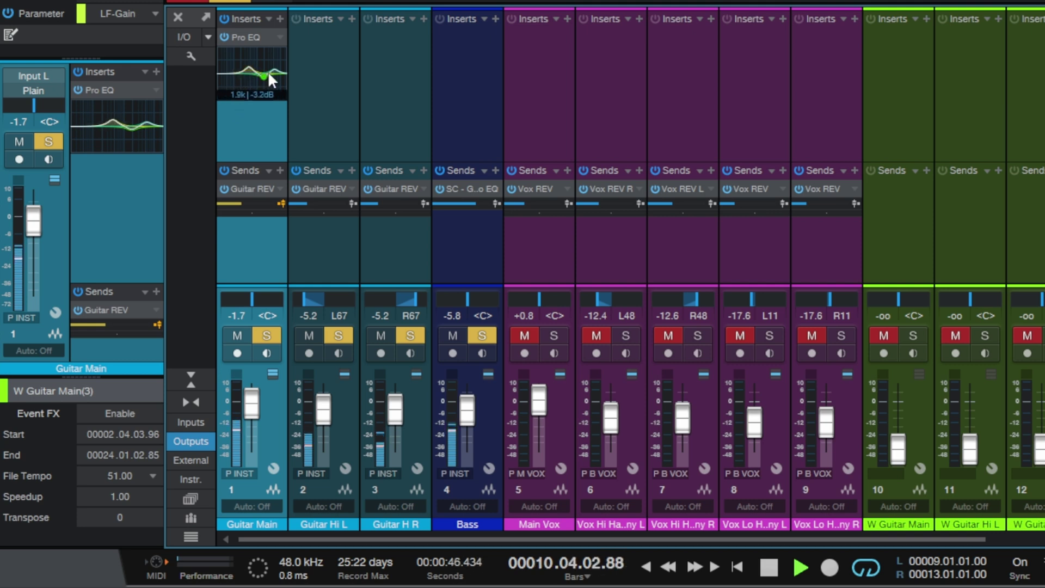
# Step: Deepen the mid cut to -5.1 dB, move the low-mid boost to 333.6 Hz, and add a low cut
pyautogui.moveTo(264, 77)
pyautogui.mouseDown()
pyautogui.moveTo(274, 68)
pyautogui.moveTo(261, 77)
pyautogui.mouseUp()
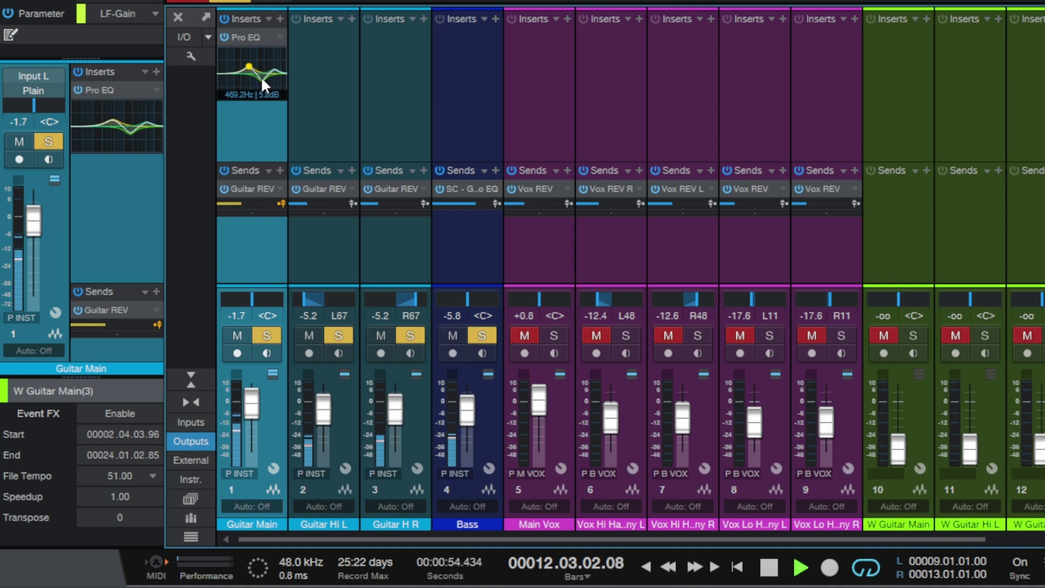
pyautogui.moveTo(249, 67)
pyautogui.mouseDown()
pyautogui.moveTo(241, 62)
pyautogui.moveTo(247, 70)
pyautogui.mouseUp()
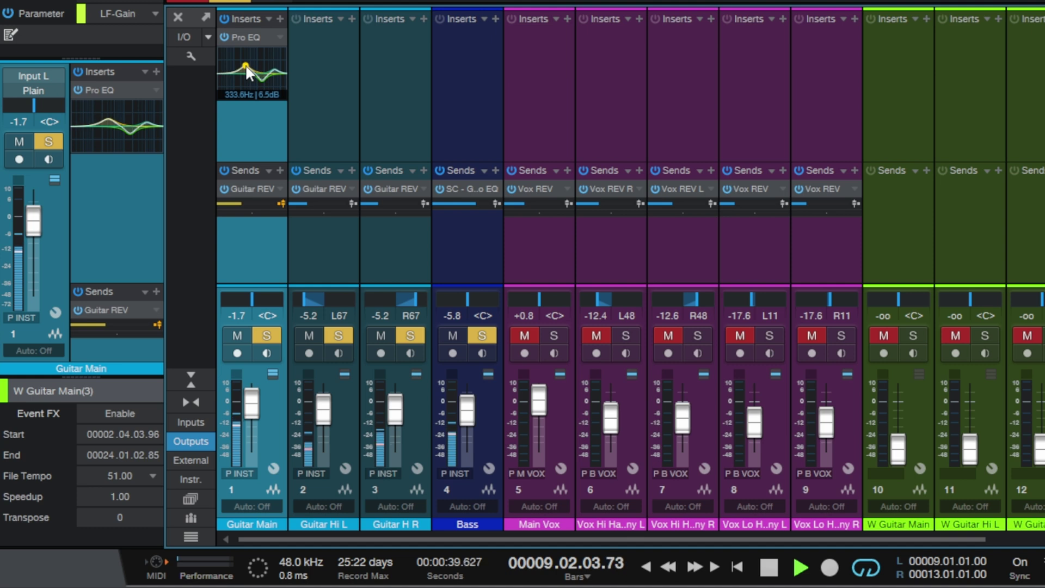
pyautogui.moveTo(246, 65); pyautogui.dragTo(231, 72)
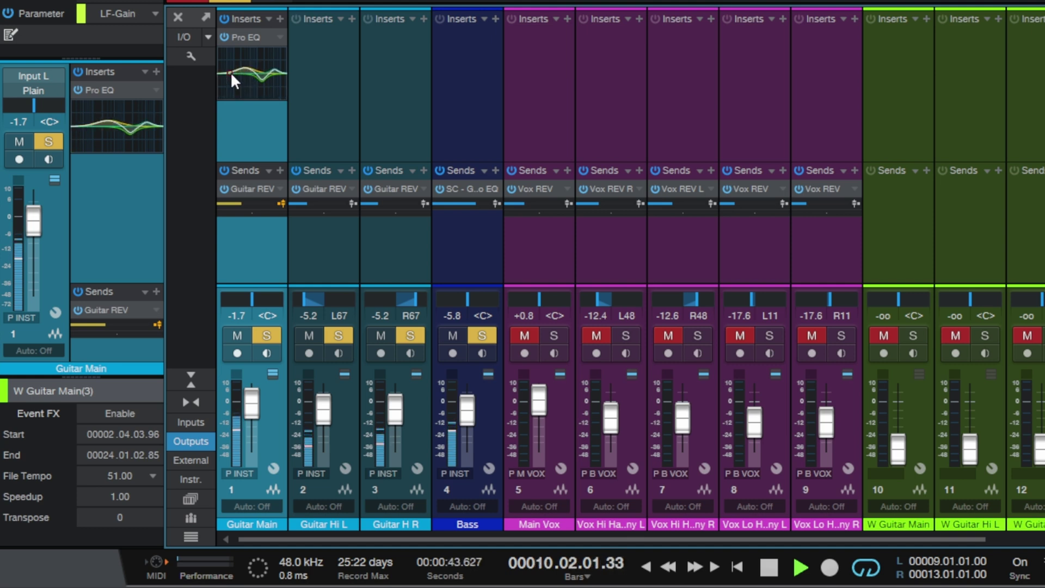